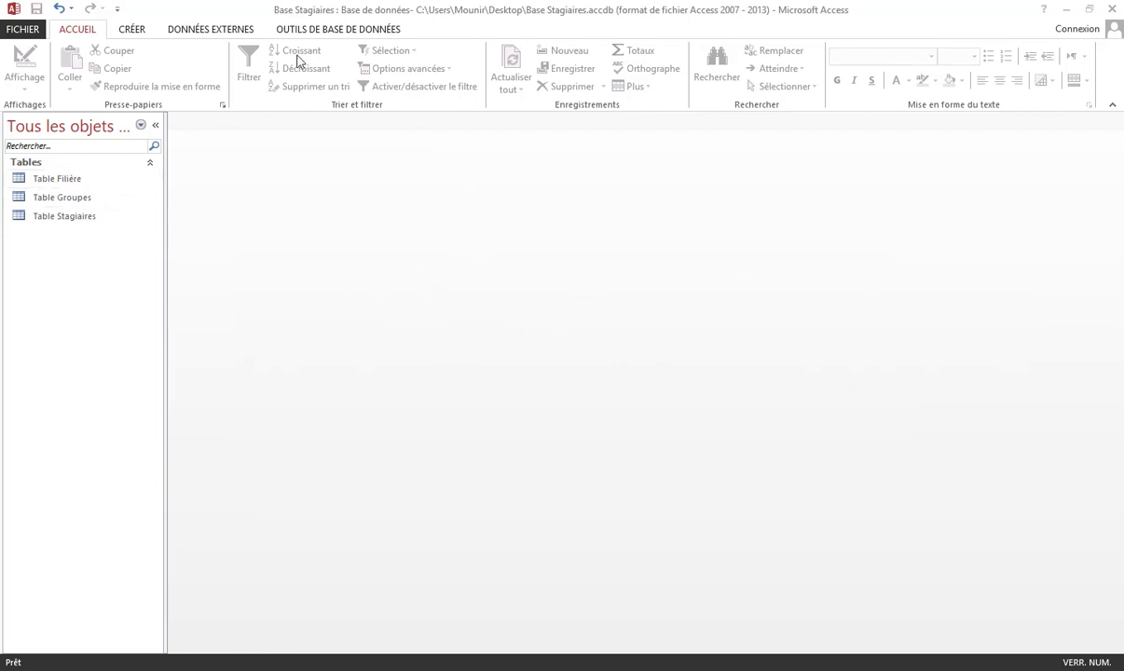
- Review the database relationships and the contents of Table Filière, Table Groupes and Table Stagiaires, closing each view after checking it
left_click(508, 46)
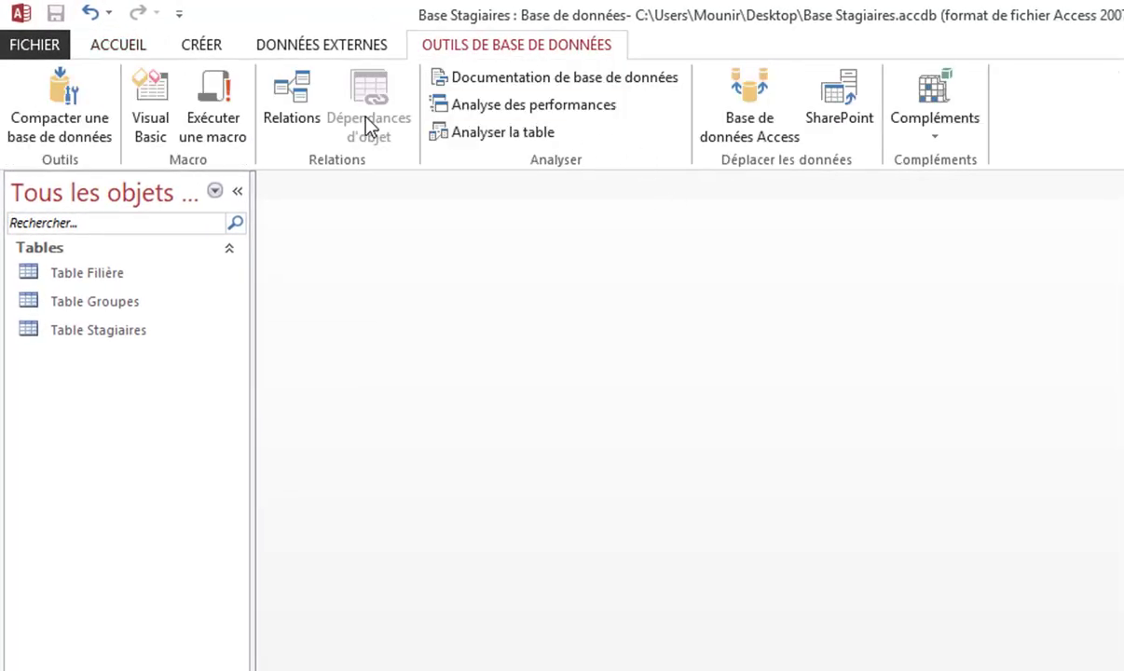
left_click(280, 101)
key("ctrl+w")
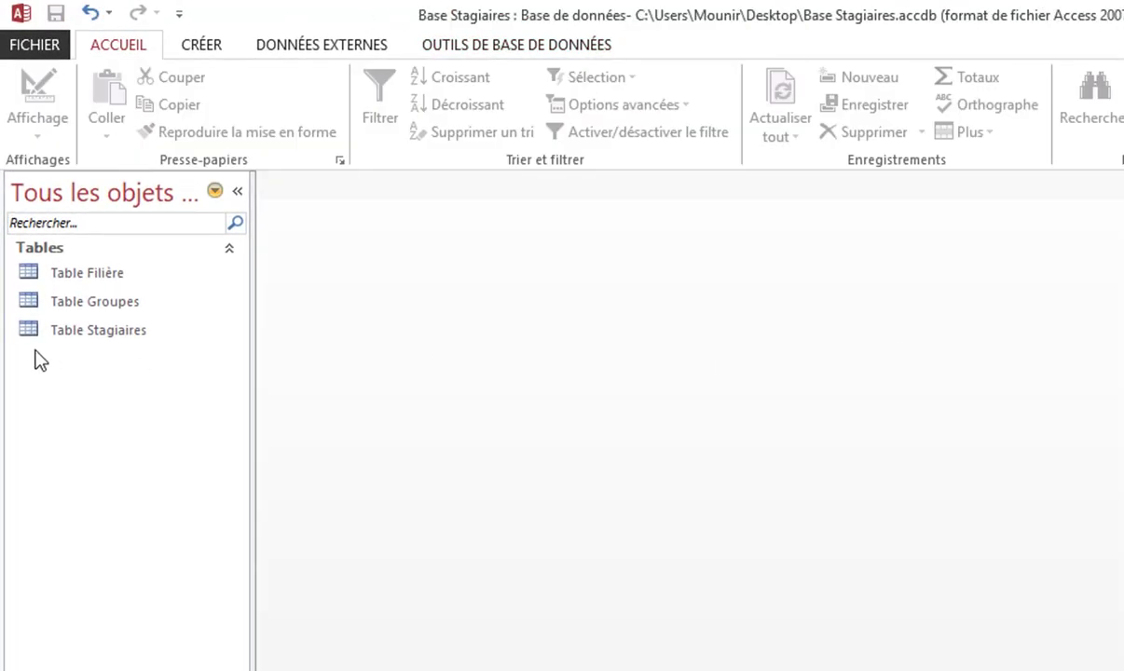
double_click(93, 273)
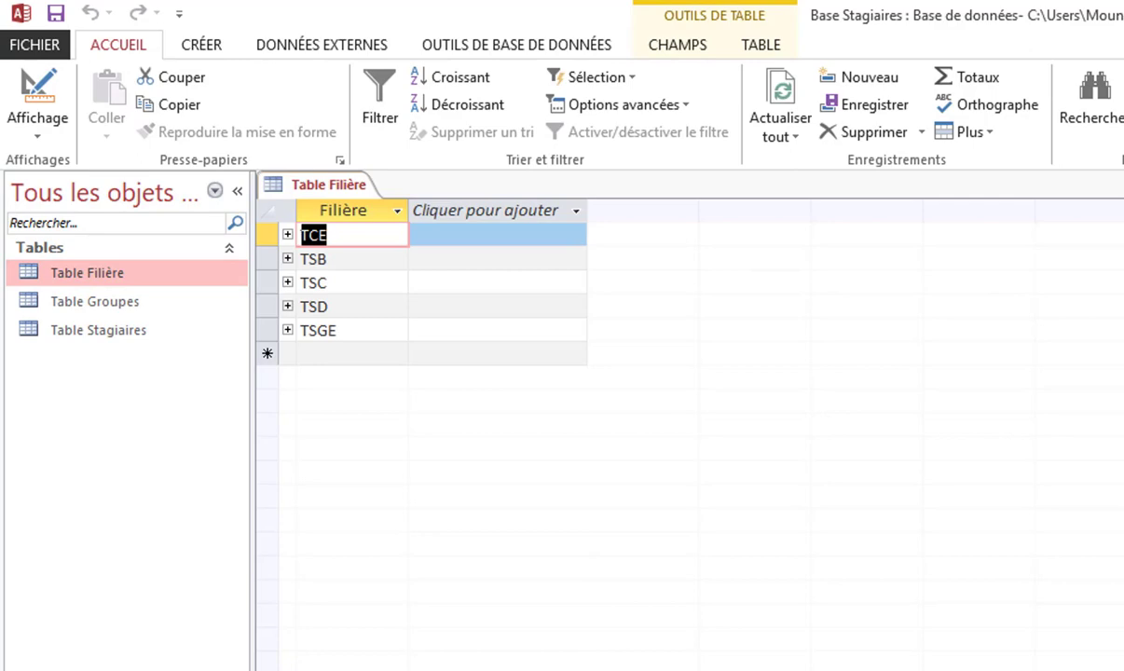
key("ctrl+w")
double_click(142, 301)
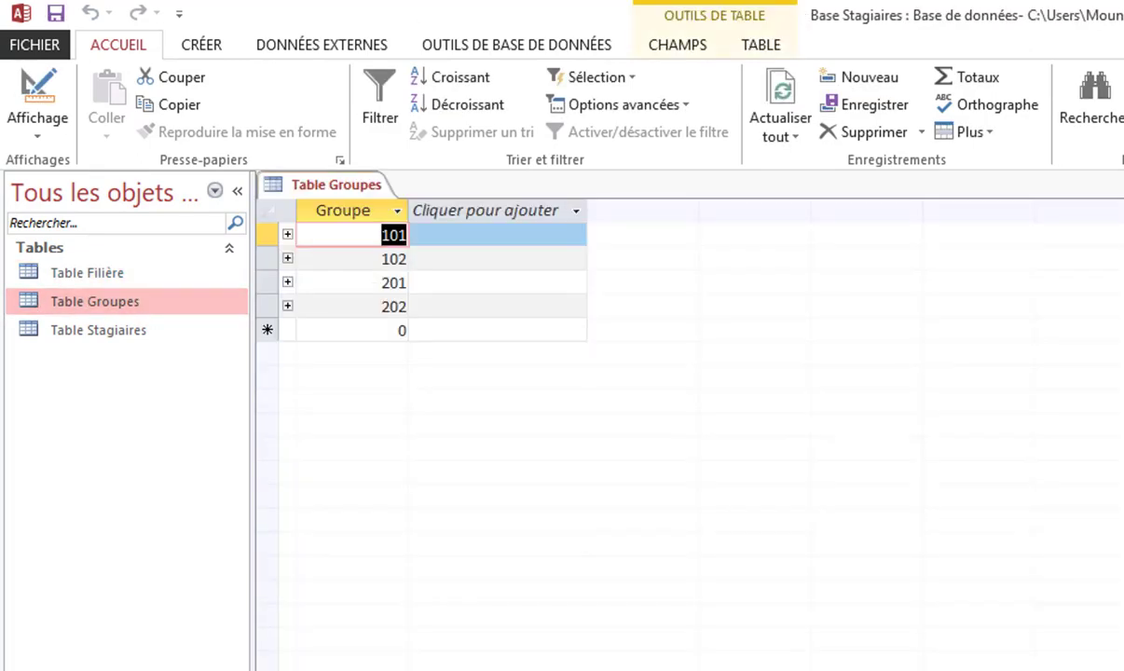
key("ctrl+w")
double_click(145, 333)
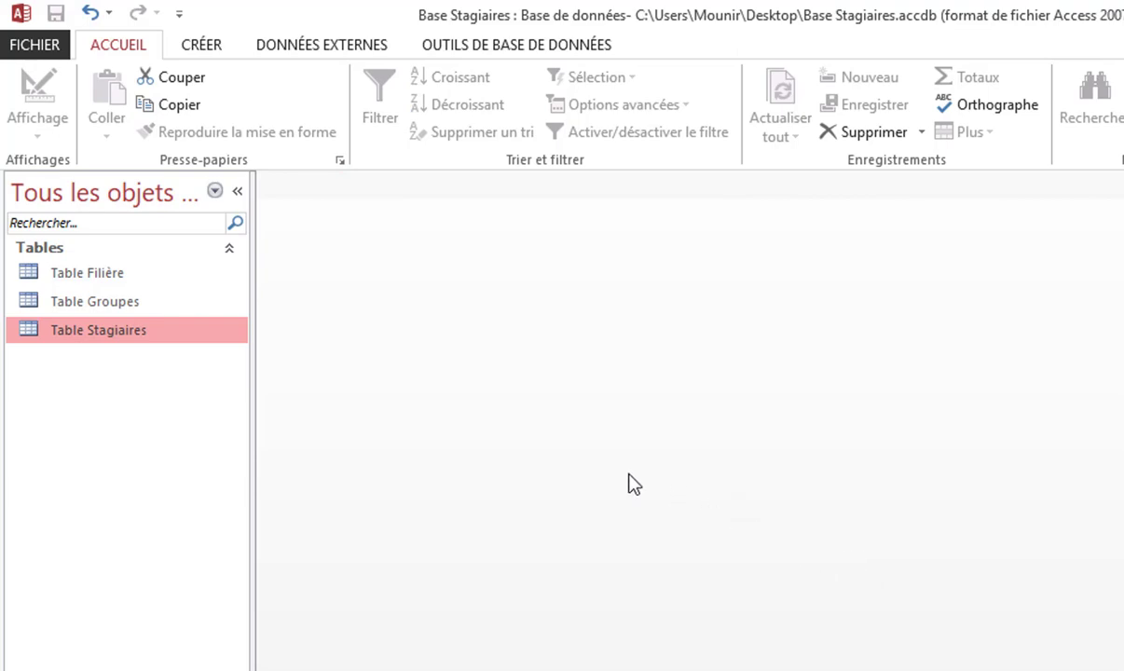
- Create a query in design view based on Table Stagiaires and enlarge its field list to show all fields
left_click(205, 48)
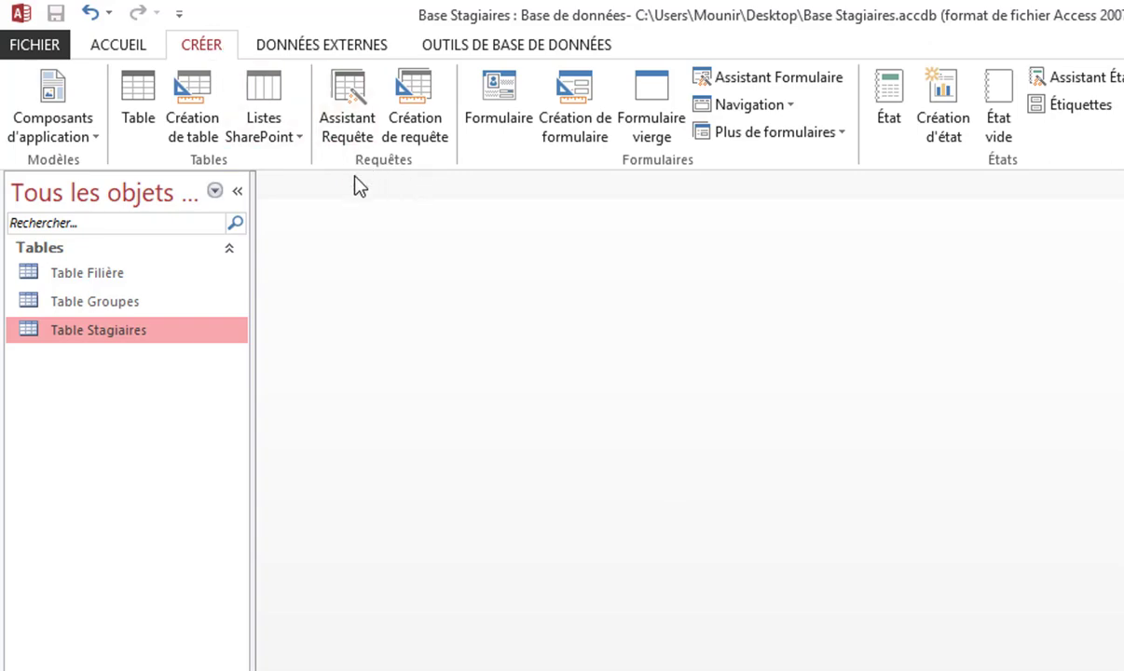
left_click(416, 112)
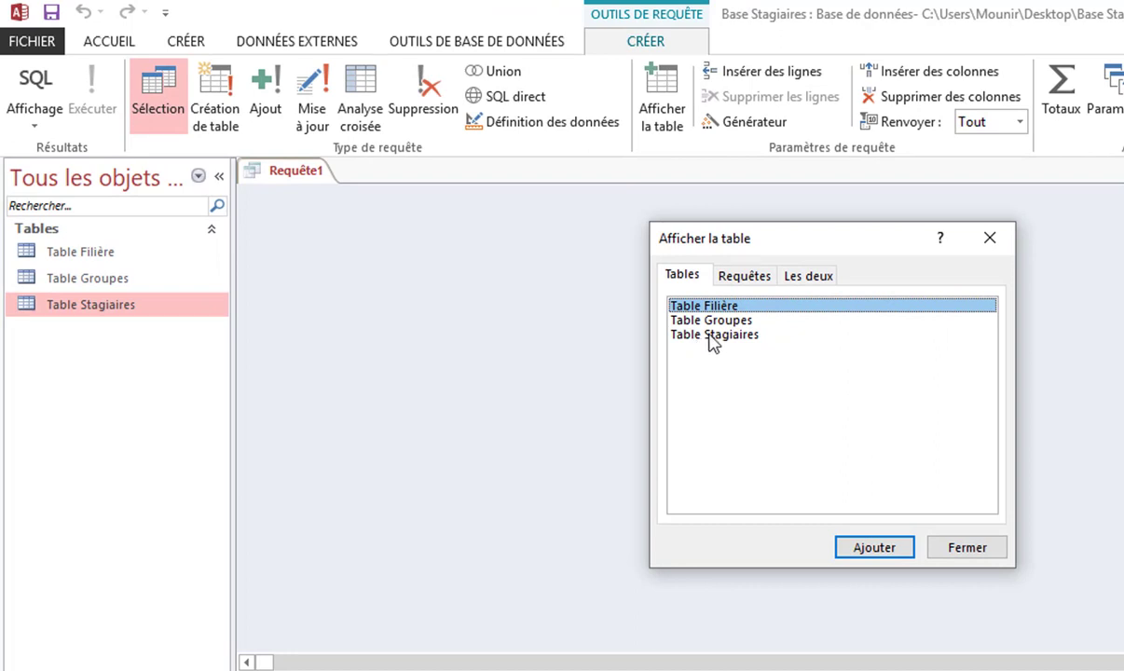
left_click(710, 335)
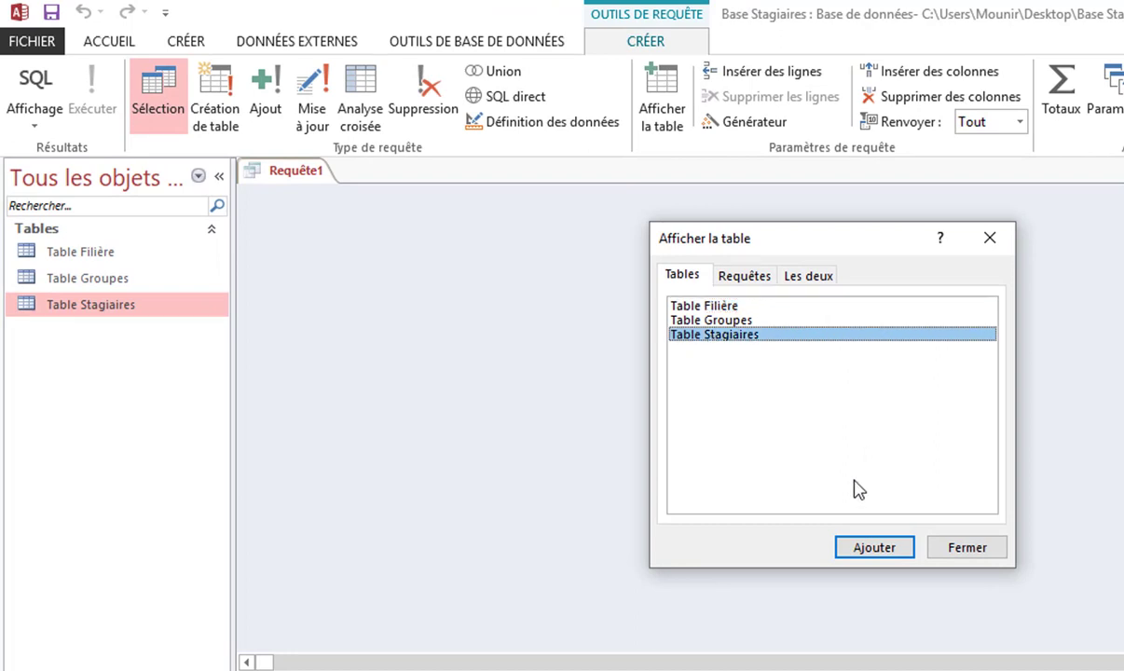
left_click(874, 548)
left_click(964, 548)
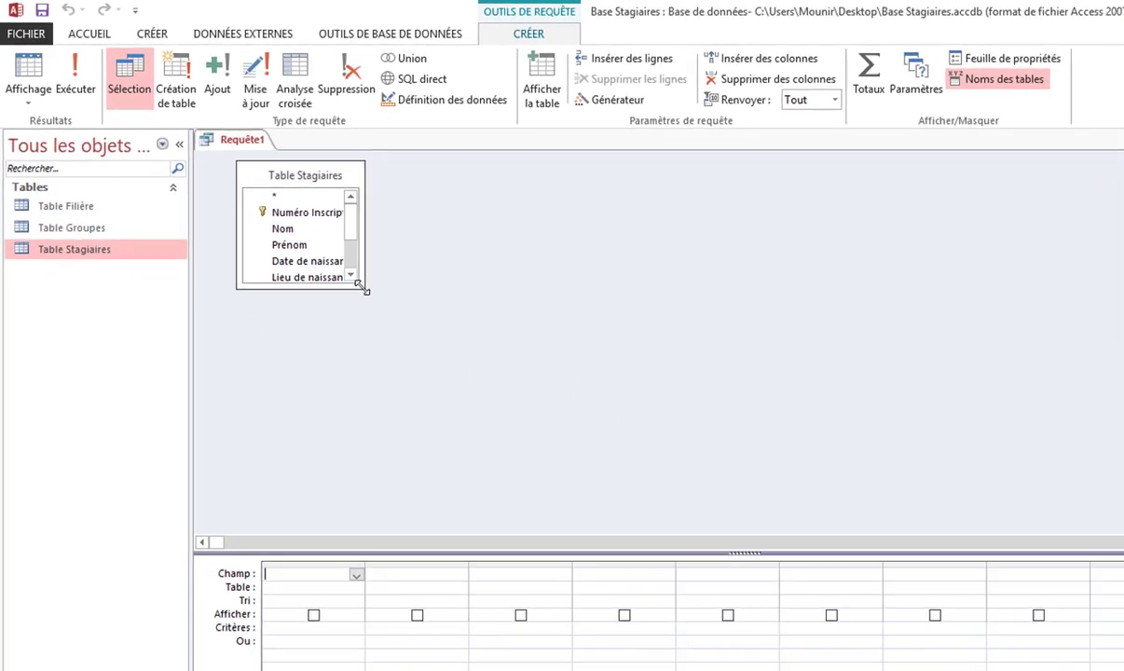
left_click_drag(359, 286, 408, 358)
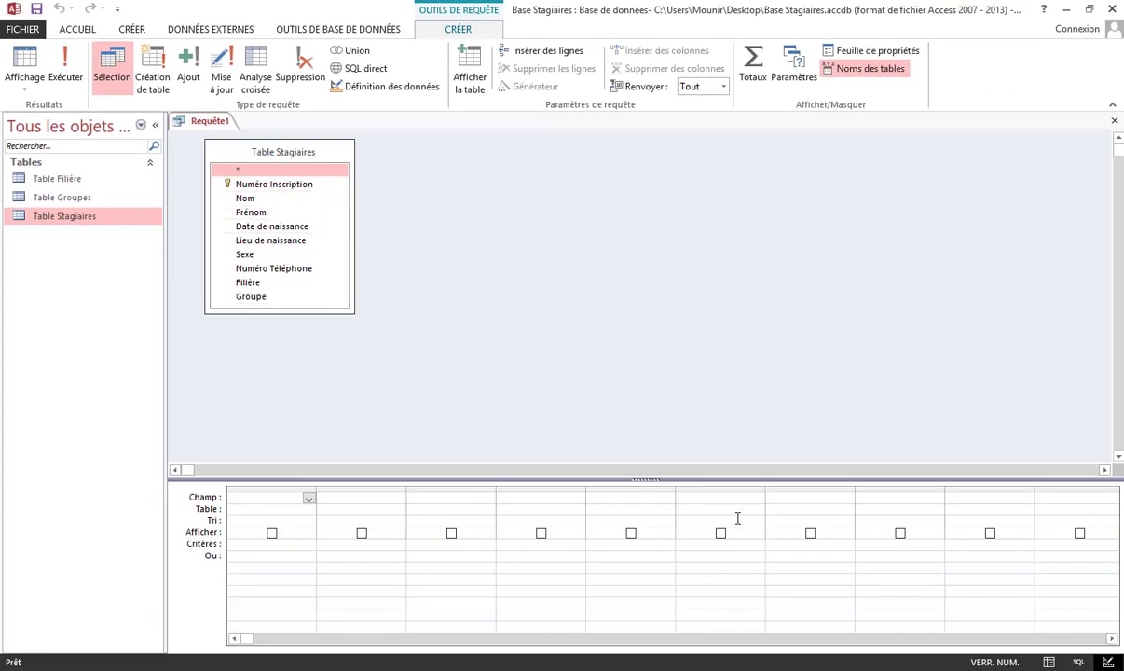
- Add the Numéro Inscription, Nom, Prénom, Filière and Groupe fields to the query grid
double_click(256, 187)
double_click(253, 198)
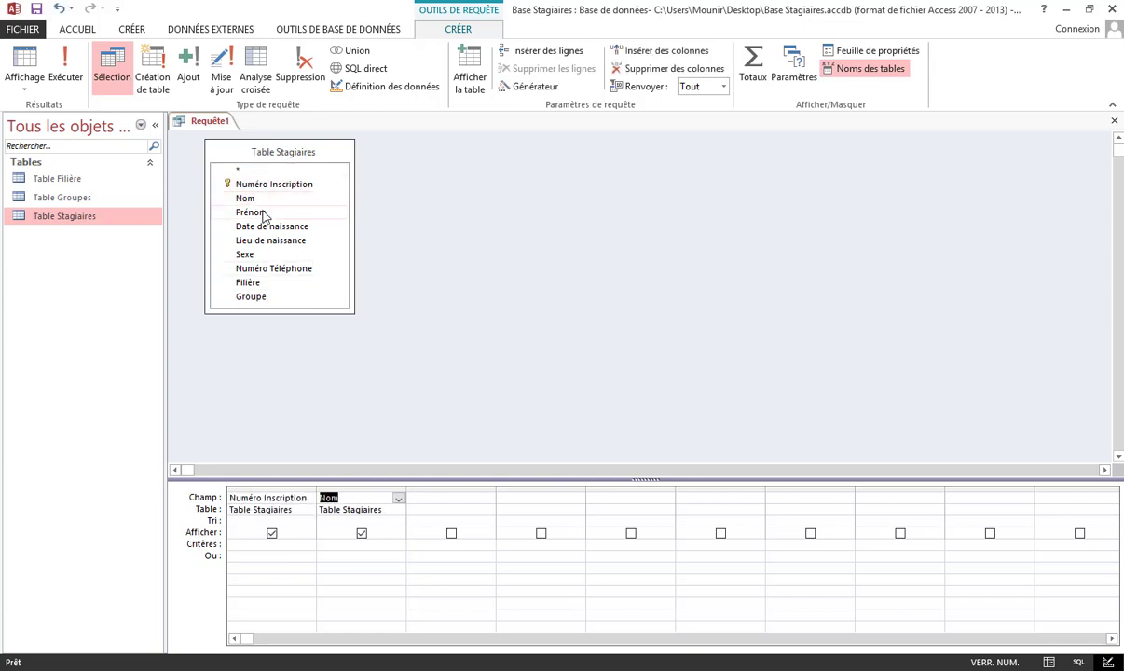
double_click(263, 212)
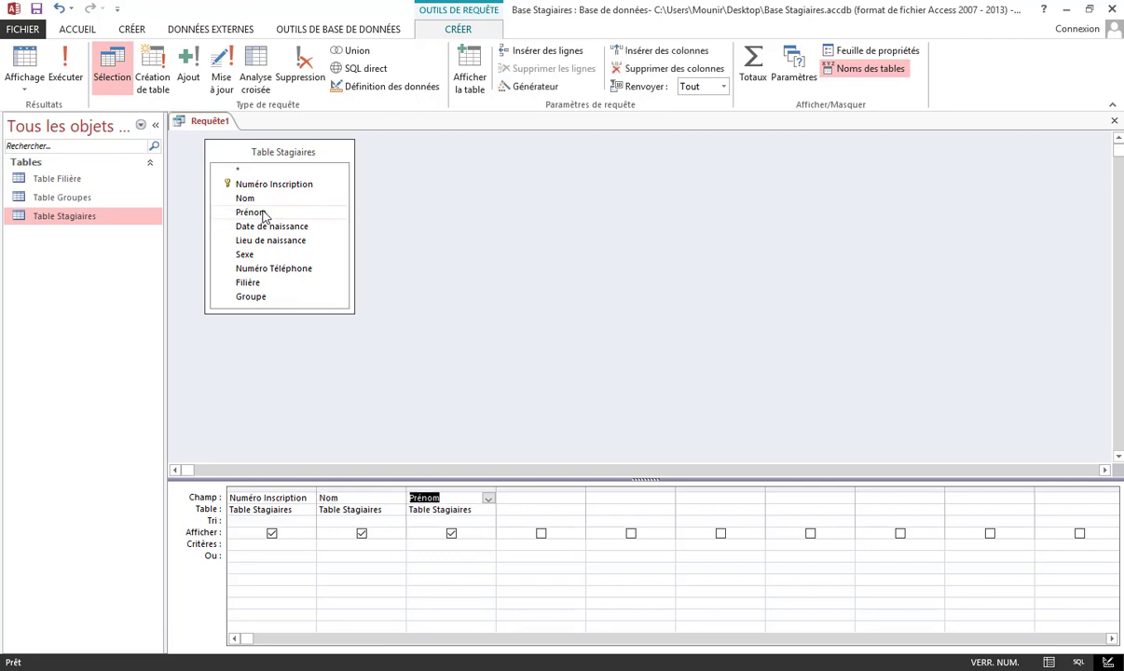
double_click(247, 282)
double_click(252, 296)
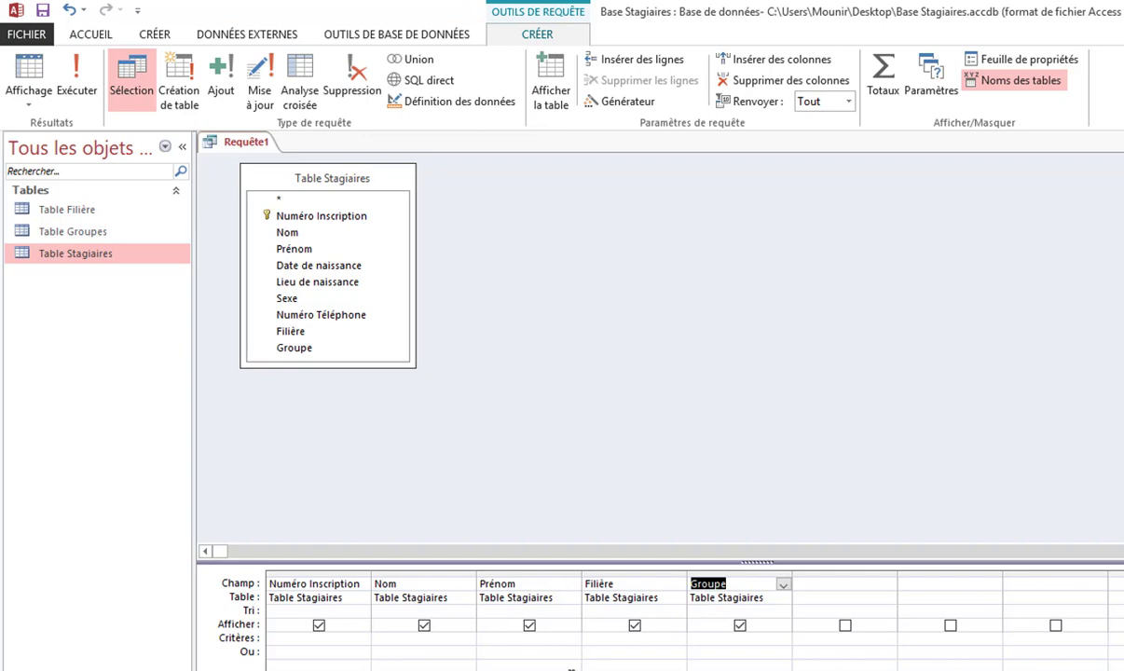
- Set the criterion for Numéro Inscription to 305 and run the query
left_click(316, 640)
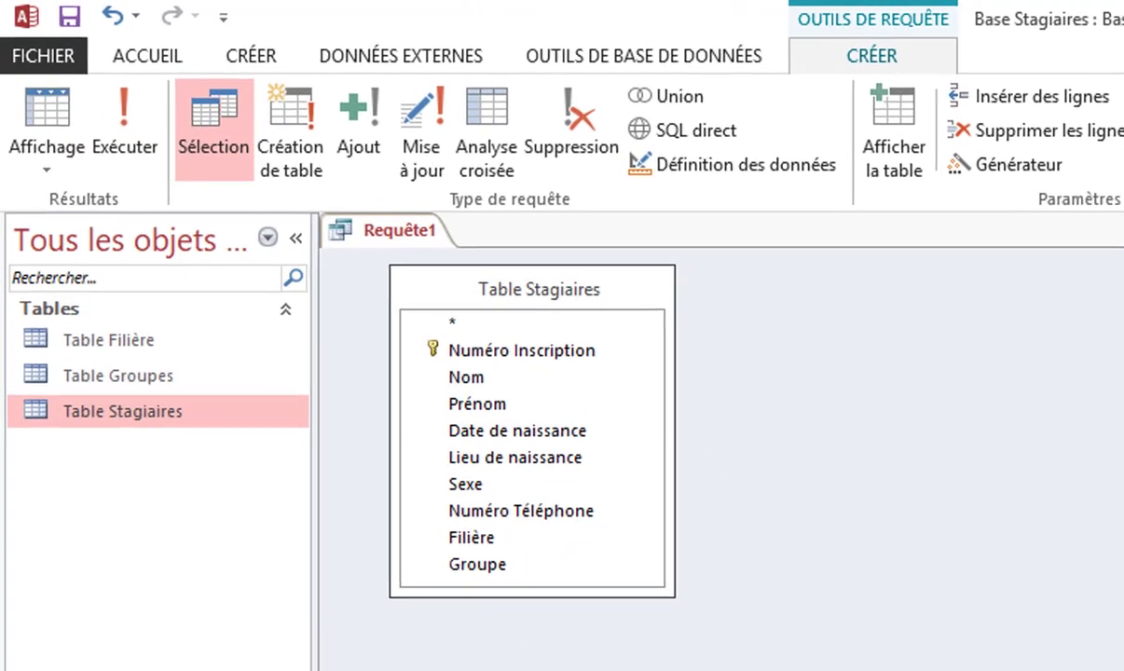
left_click(136, 146)
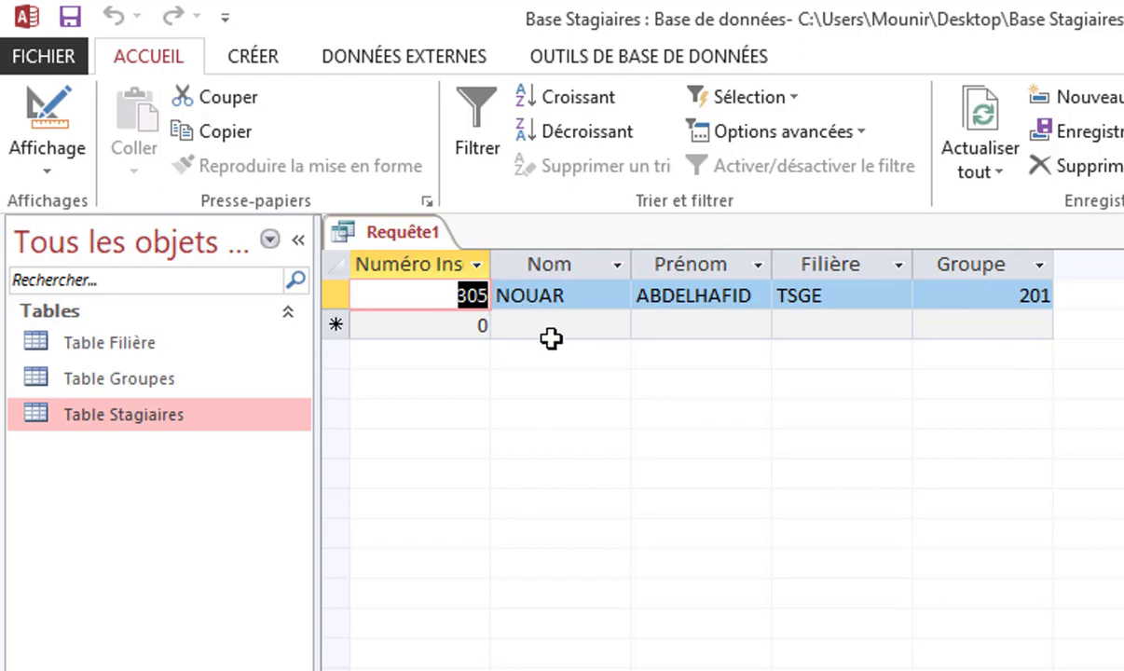
- Save the query as "Stagiaires 305" and close it
left_click(85, 17)
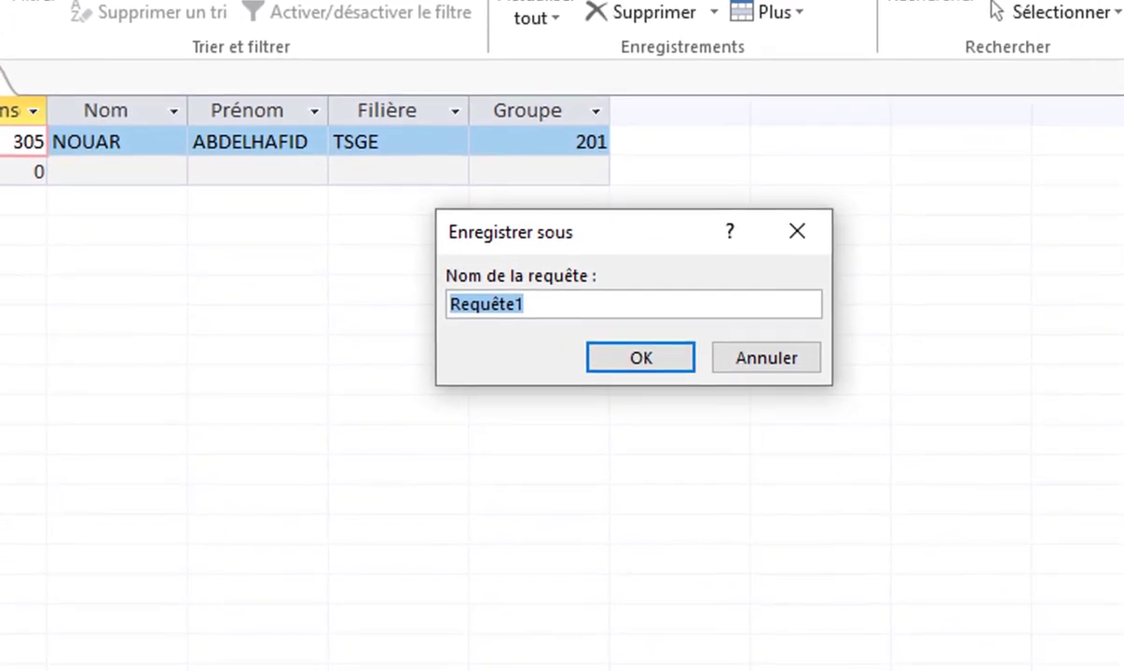
key("BackSpace")
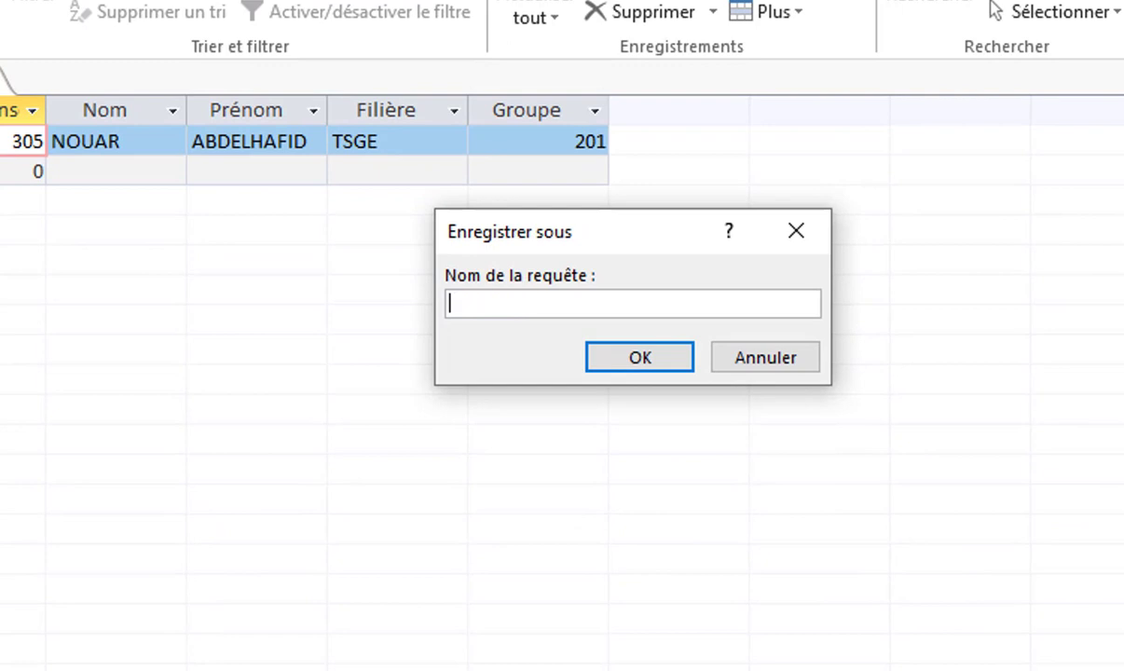
type("Stagiaires ")
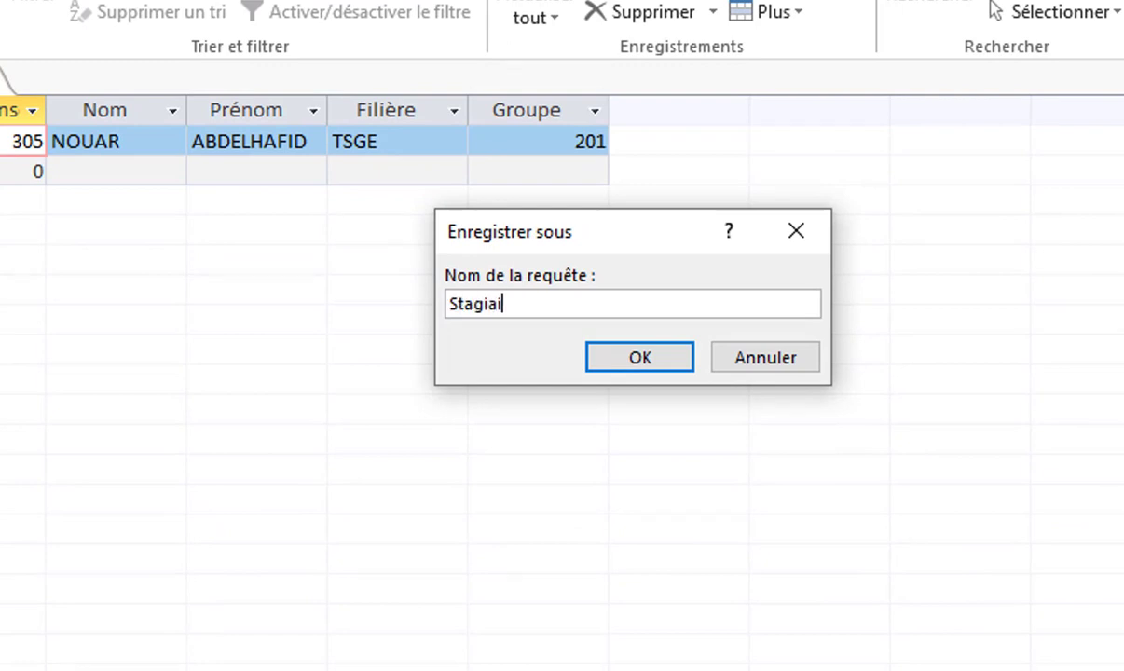
type("305")
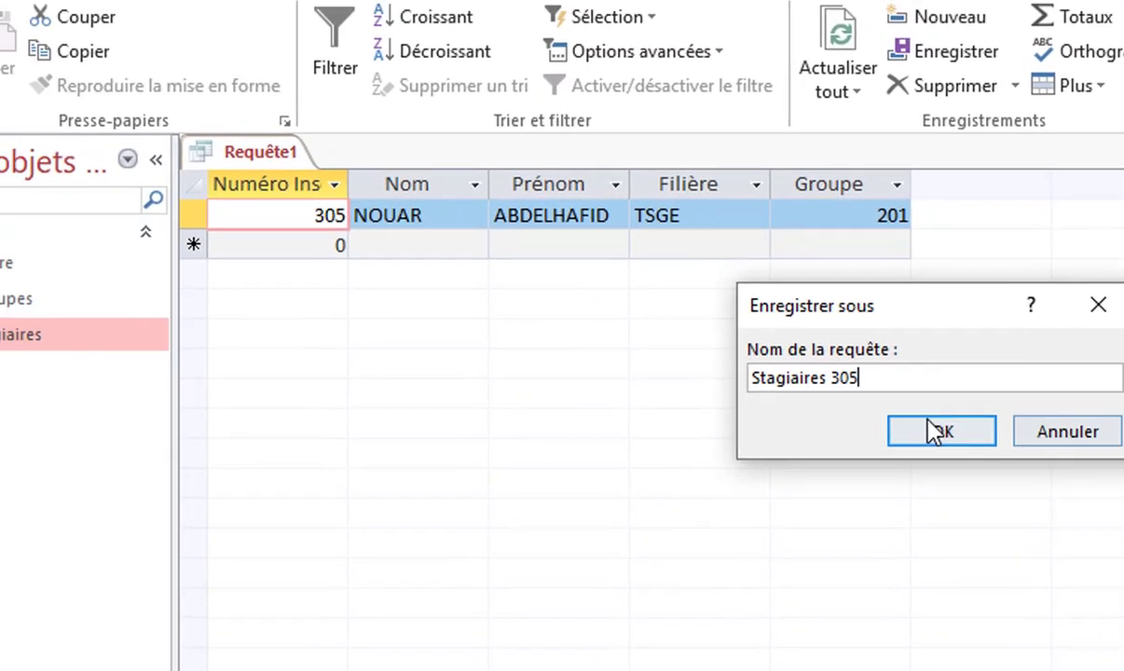
left_click(636, 359)
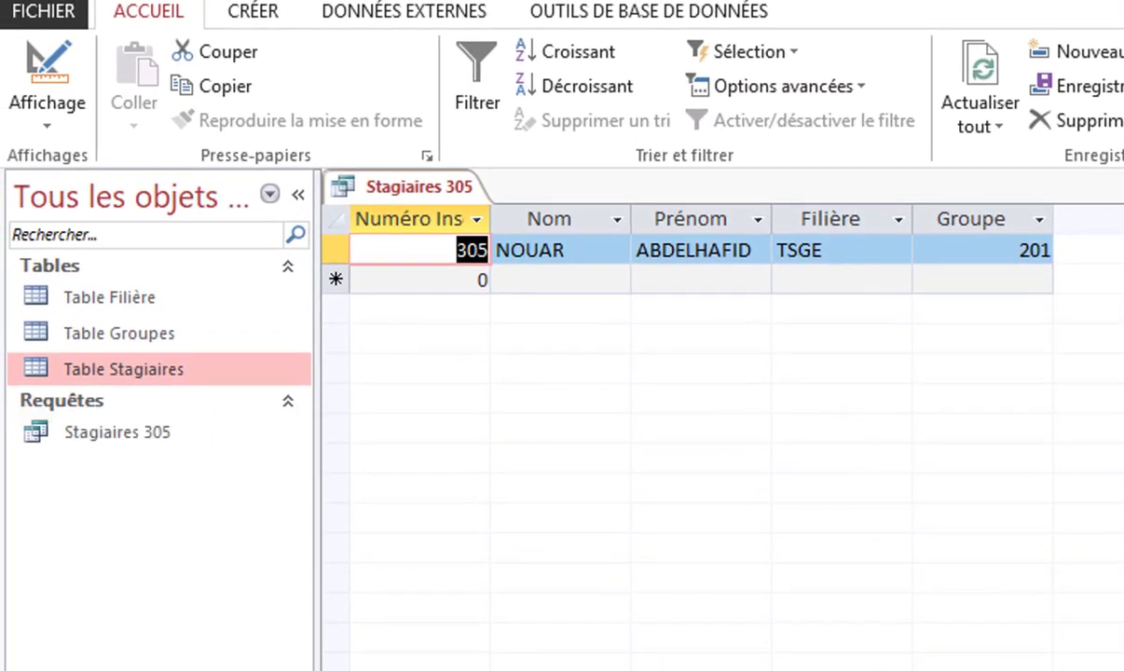
key("ctrl+w")
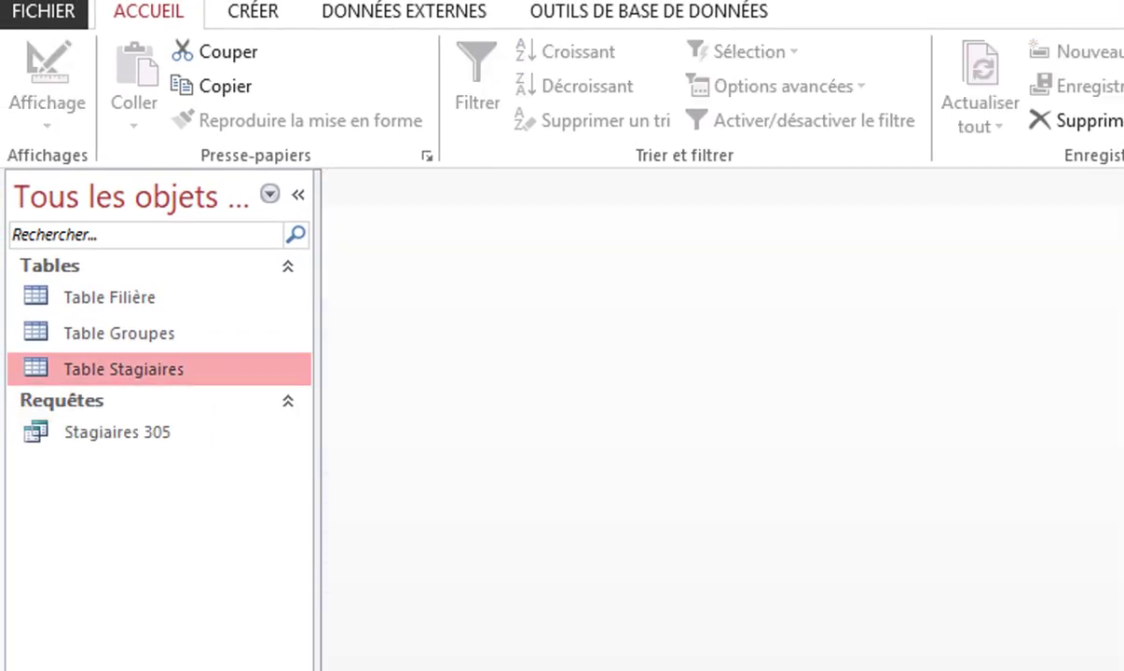
- Create another query in design view from Table Stagiaires and enlarge its field list to show every field
left_click(270, 20)
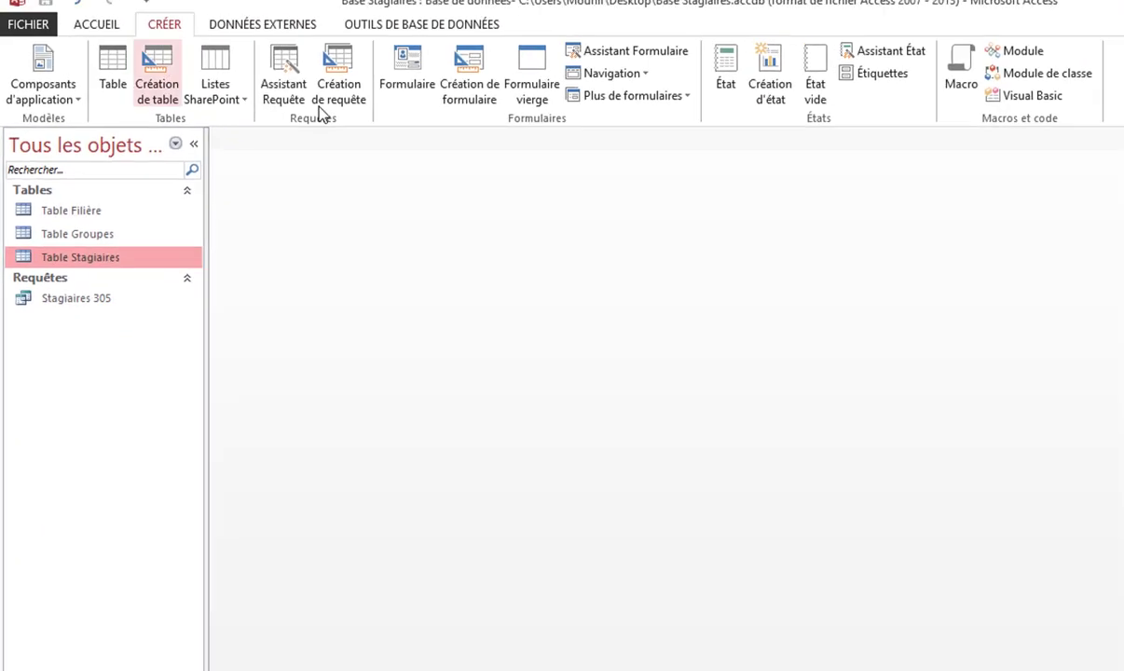
left_click(346, 107)
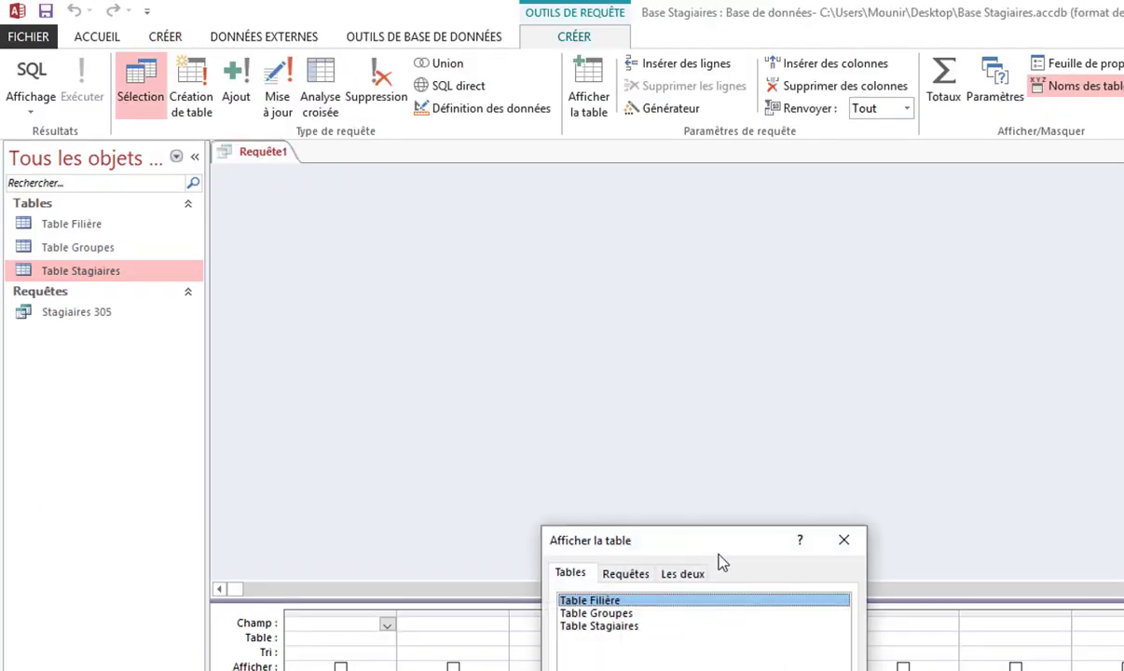
left_click_drag(676, 526, 676, 237)
left_click(586, 315)
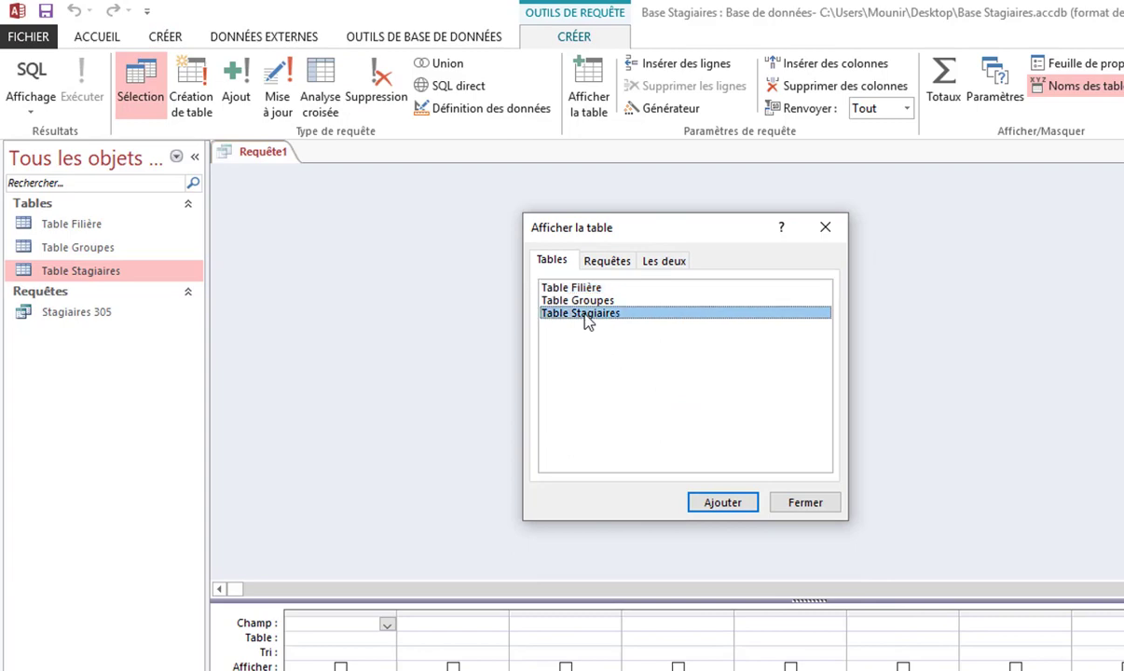
left_click(723, 505)
left_click(805, 503)
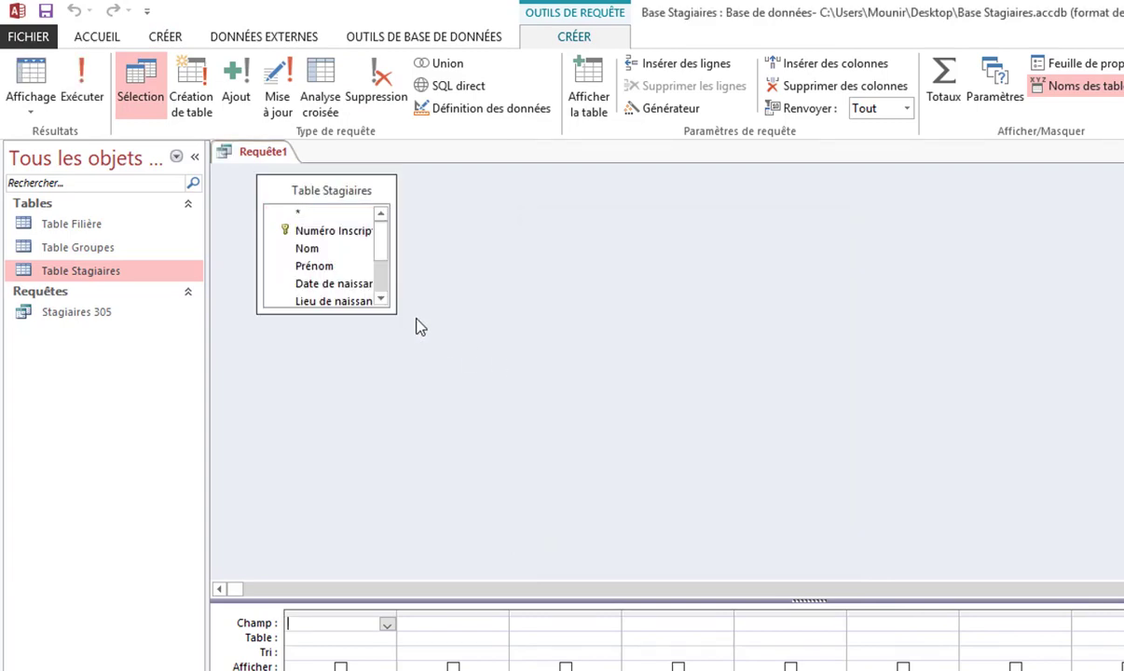
left_click_drag(395, 313, 474, 410)
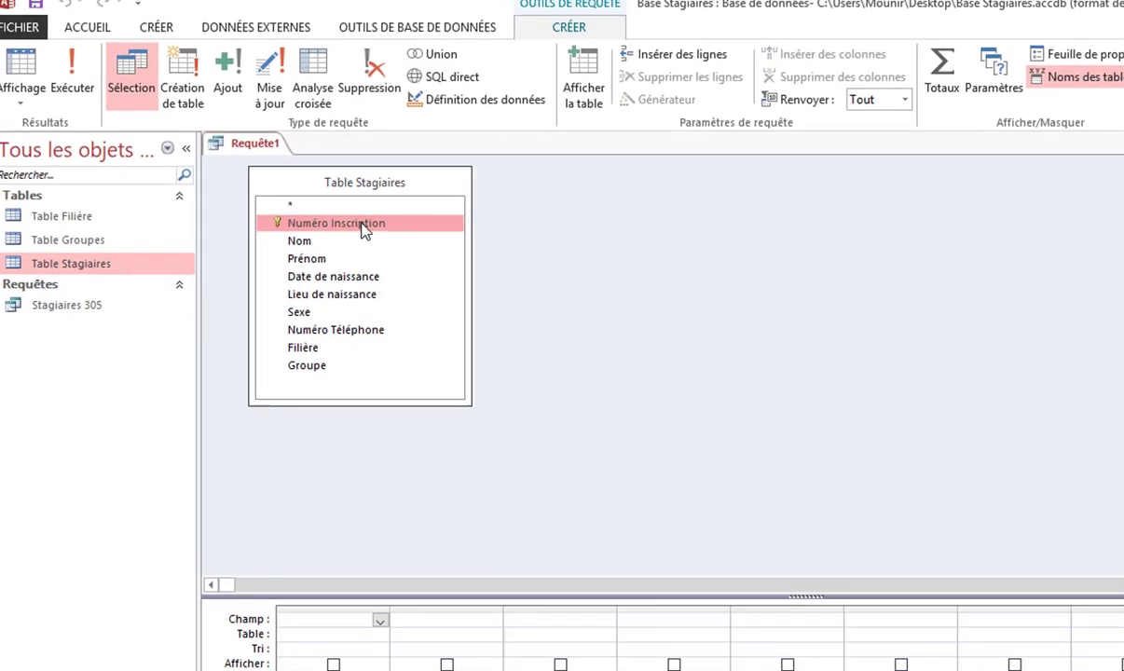
- Add Numéro Inscription, Nom, Prénom, Lieu de naissance, Filière and Groupe to the new query's grid
double_click(358, 231)
double_click(322, 248)
double_click(283, 198)
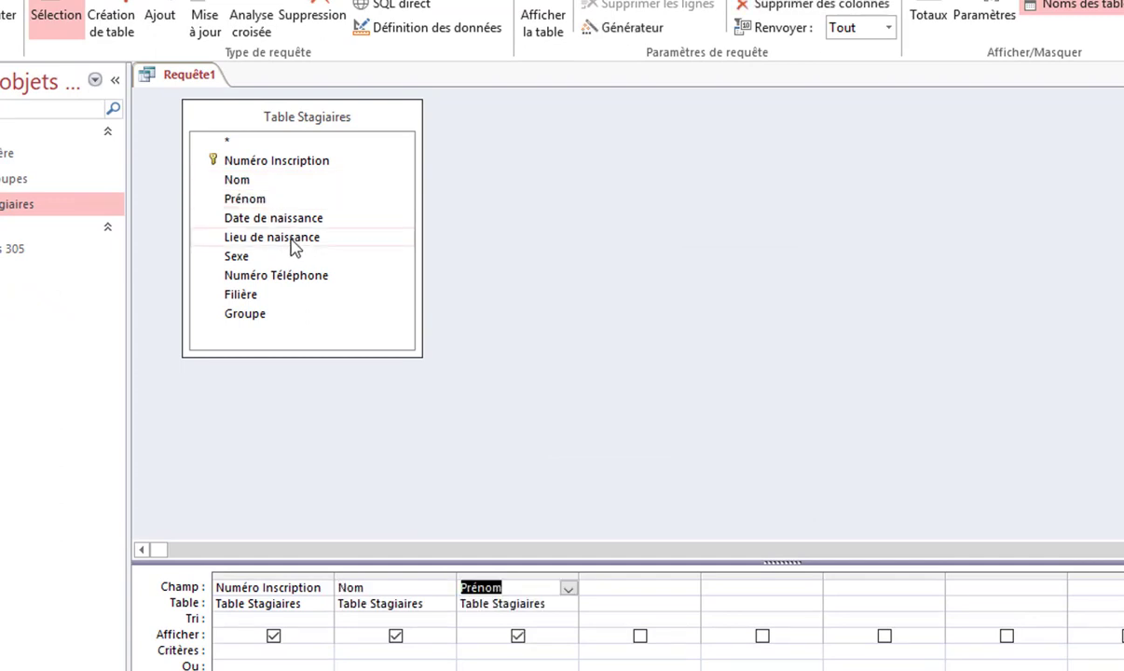
double_click(292, 239)
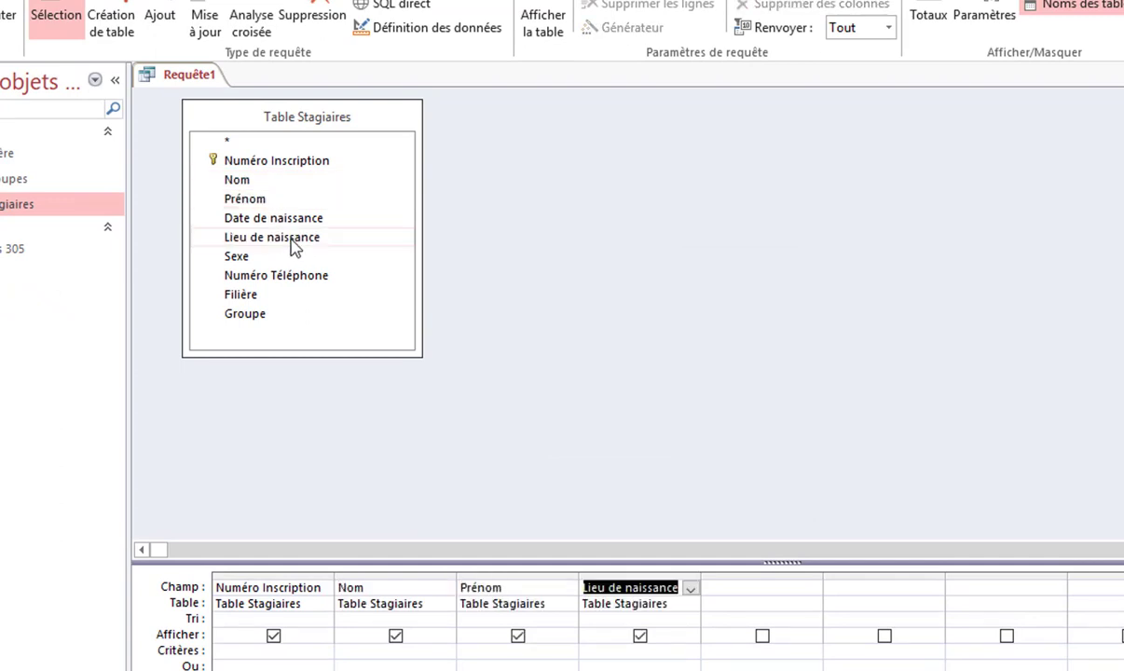
left_click(265, 296)
double_click(265, 296)
double_click(267, 315)
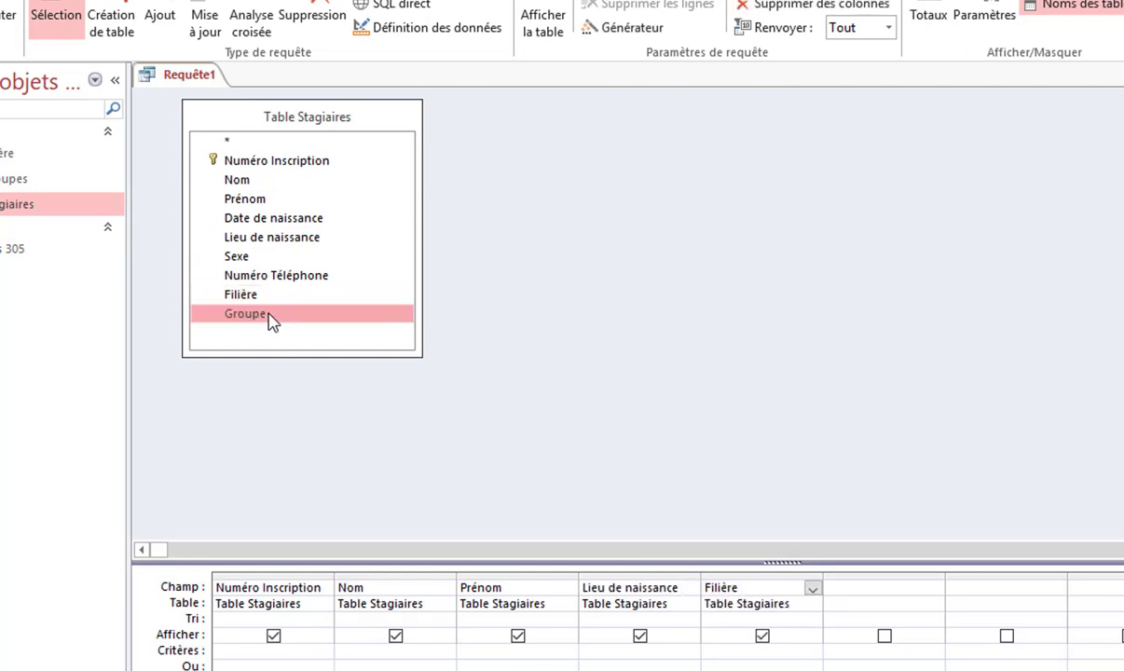
- Set the criterion for Lieu de naissance to "Nador" and run the query
left_click(723, 652)
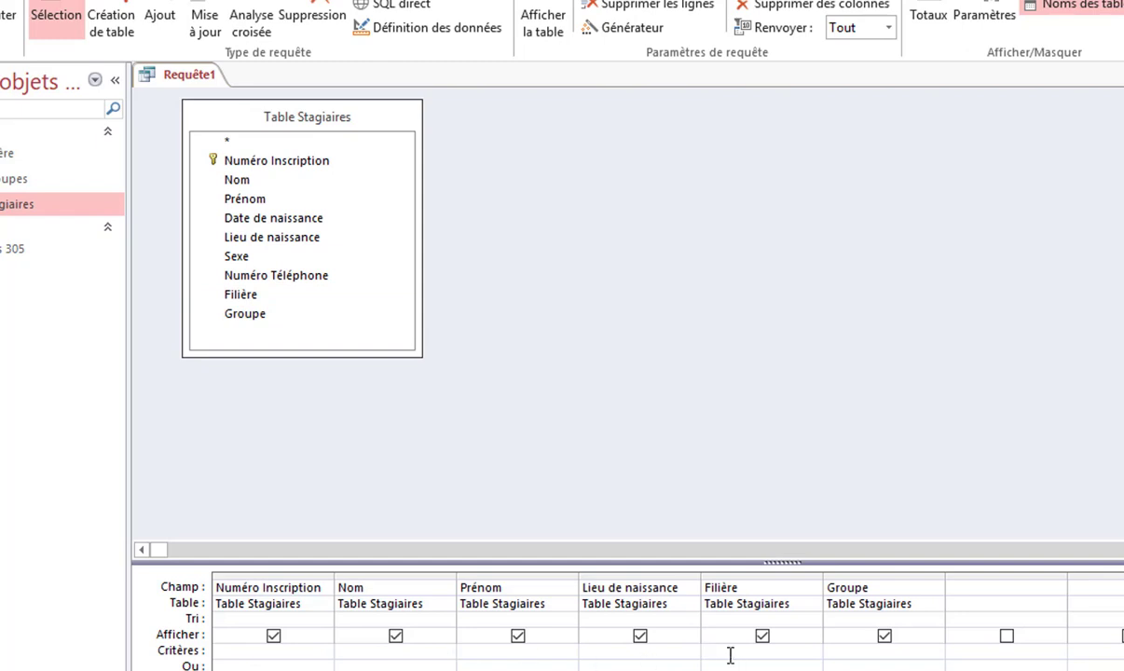
left_click(613, 655)
type("Nador")
left_click(570, 656)
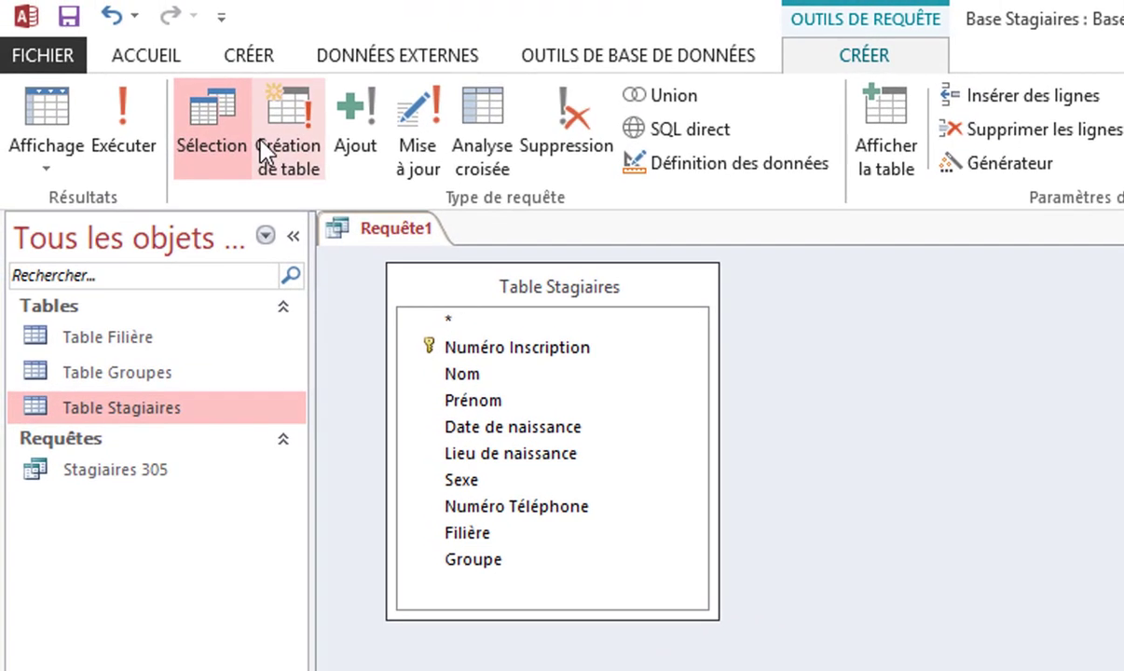
left_click(121, 131)
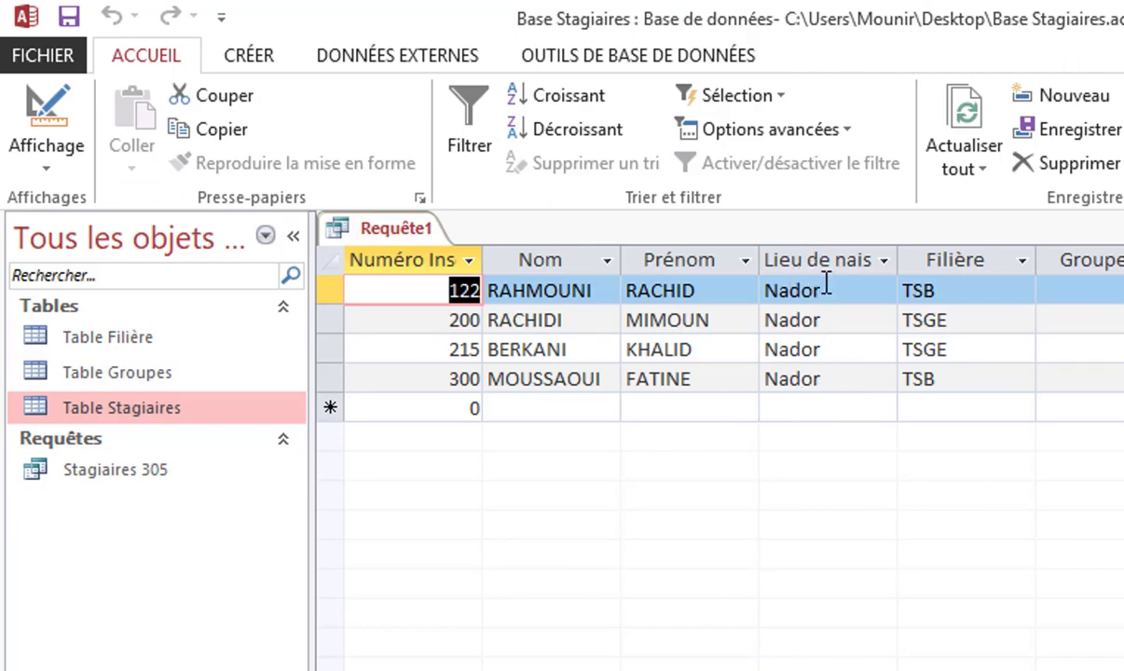
- Save the birthplace query as "Stagiaires Nador" and close it
left_click(69, 16)
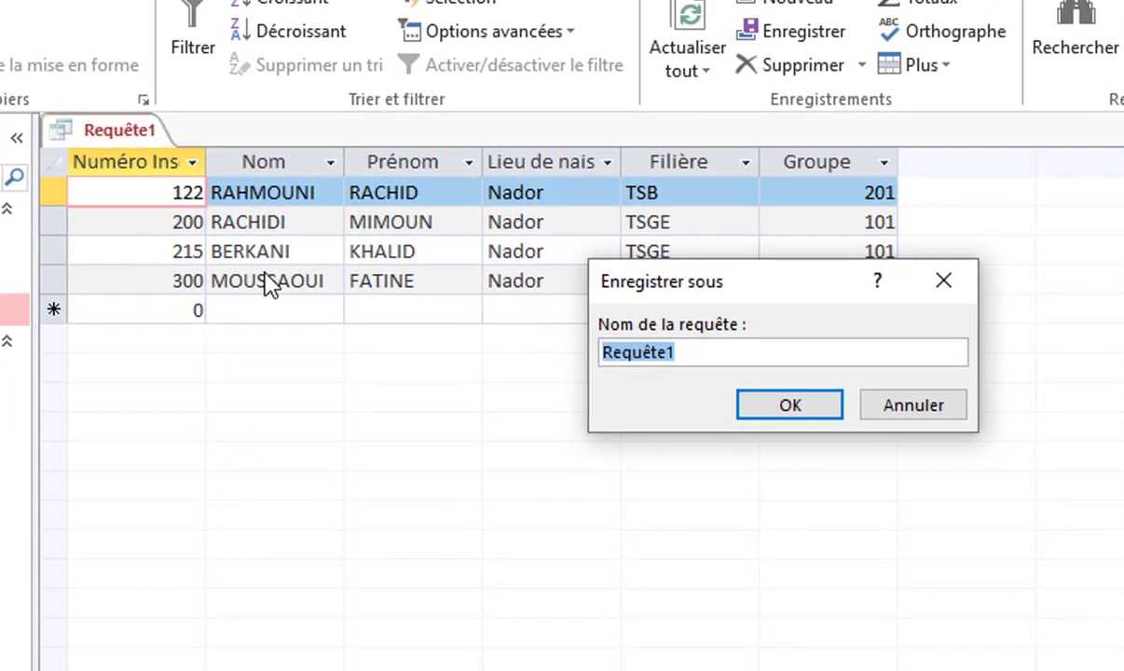
type("Sta")
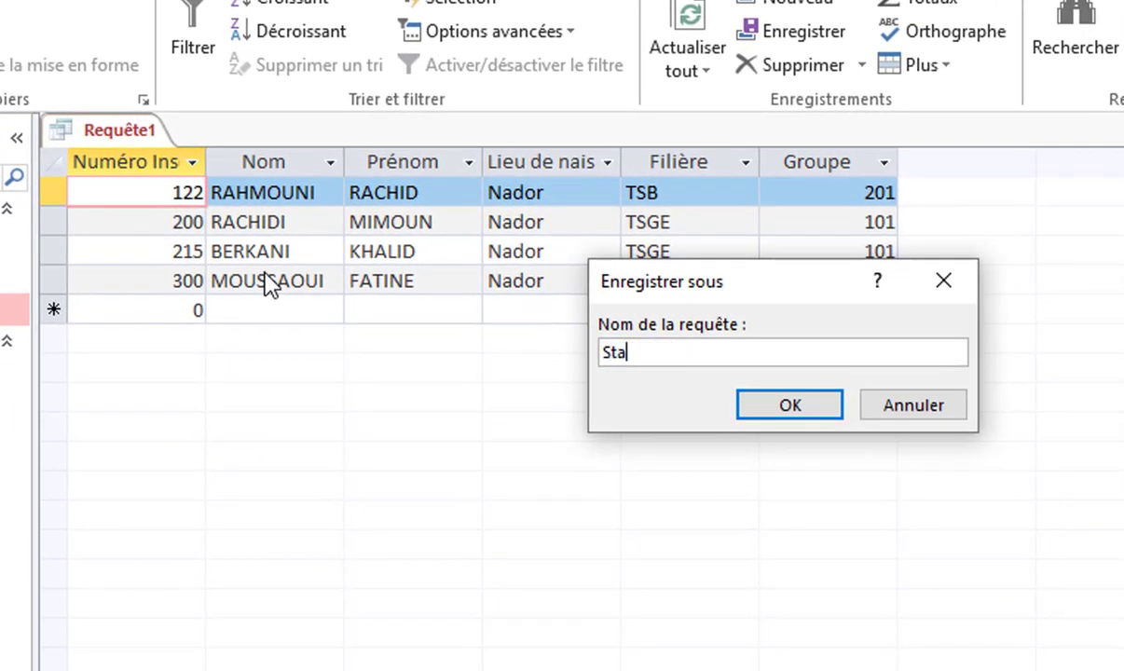
type("giaires Nad")
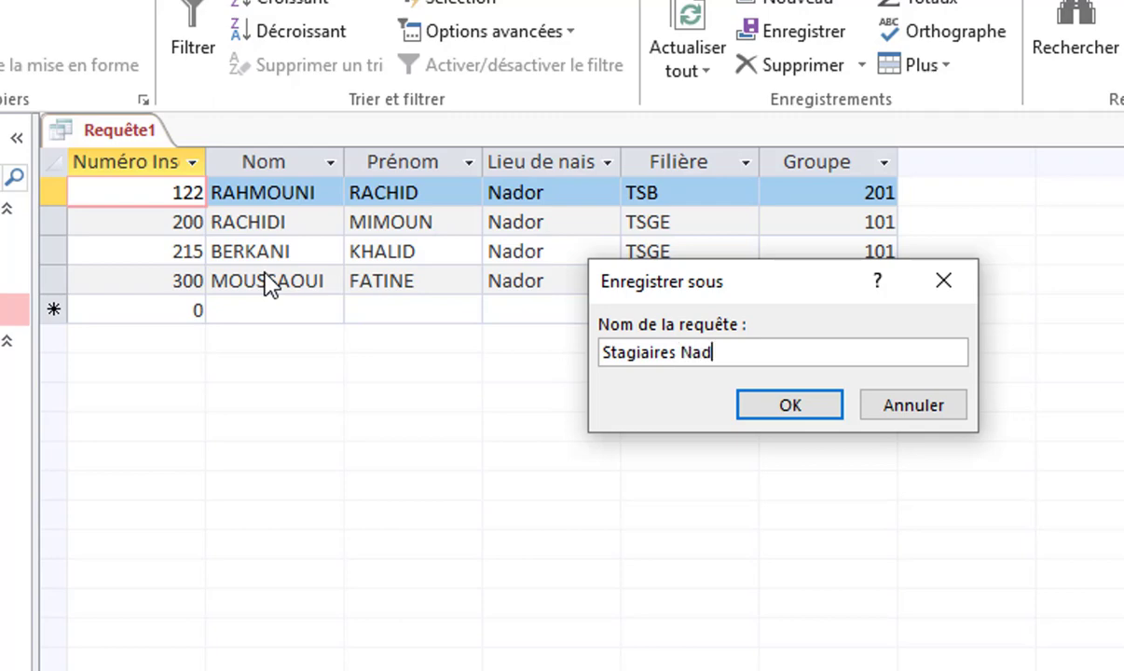
type("or")
left_click(792, 408)
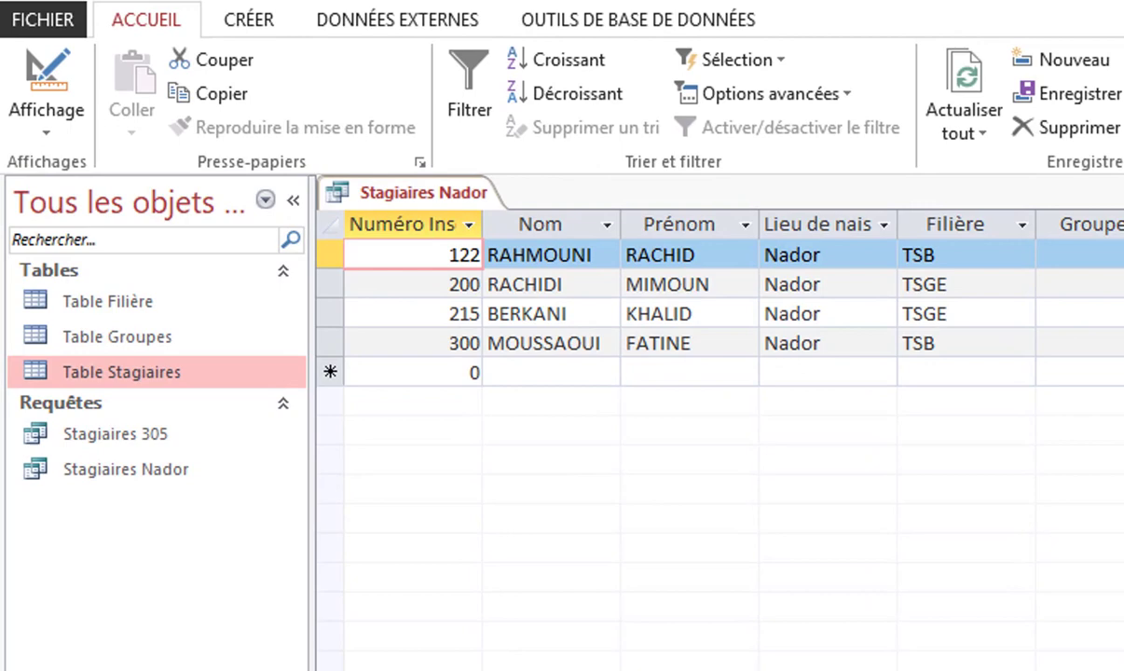
key("ctrl+w")
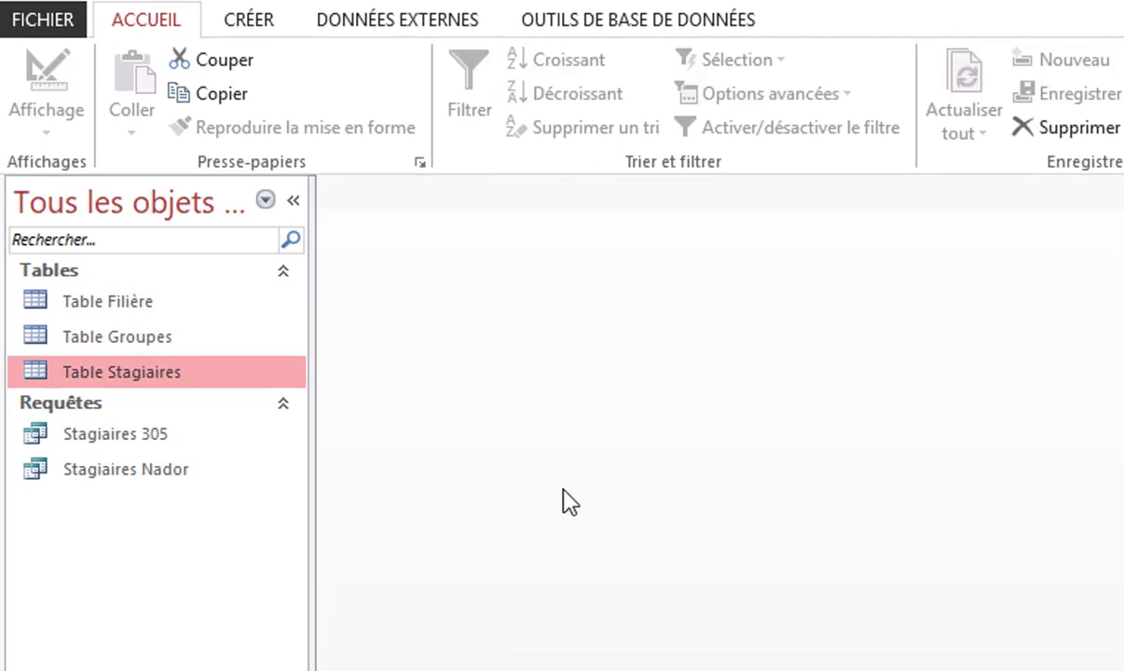
- Create a new query in design view from Table Stagiaires and enlarge its field list to show every field
left_click(265, 24)
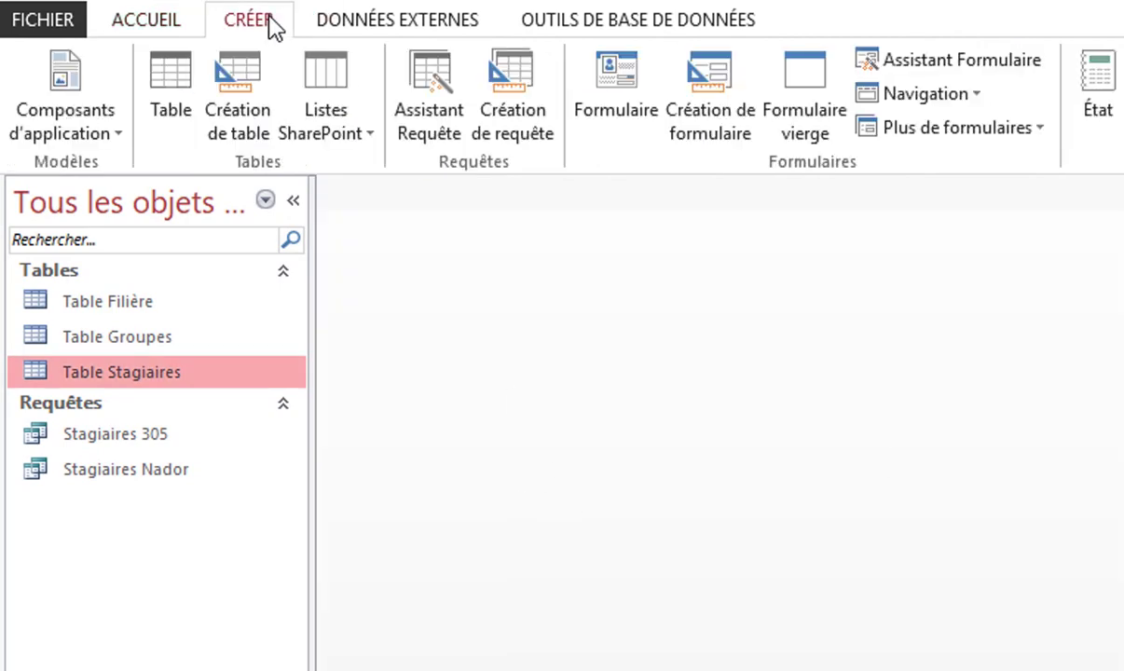
left_click(529, 126)
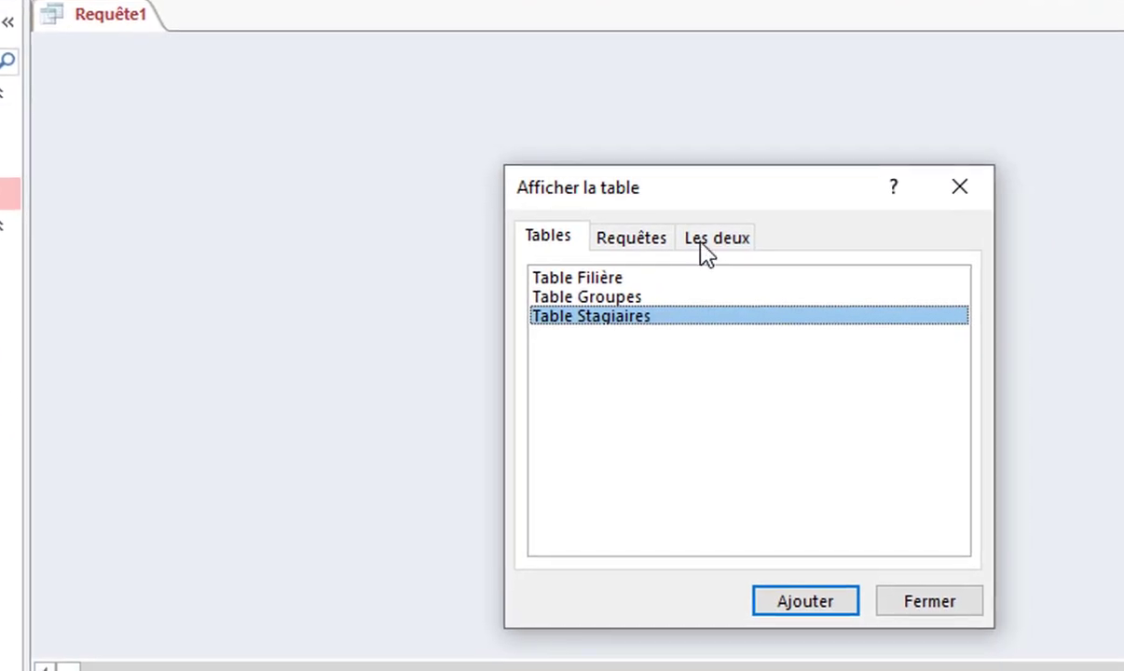
left_click(772, 604)
left_click(913, 604)
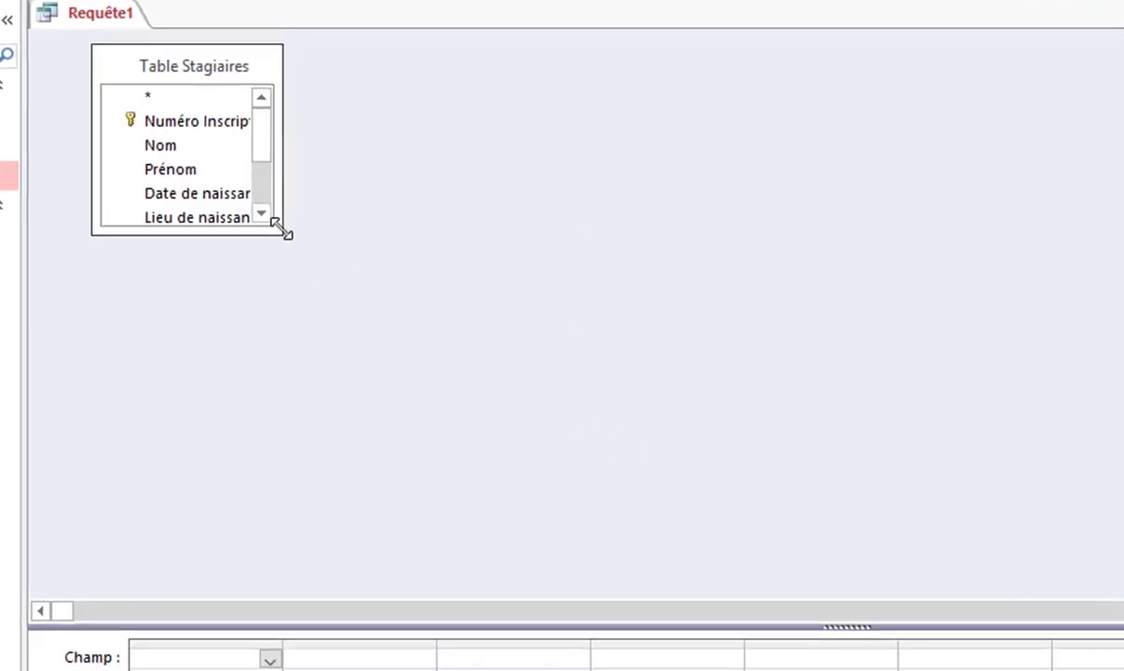
left_click_drag(312, 258, 396, 359)
- Add Numéro Inscription, Nom, Prénom, Filière and Groupe to the query grid
double_click(213, 108)
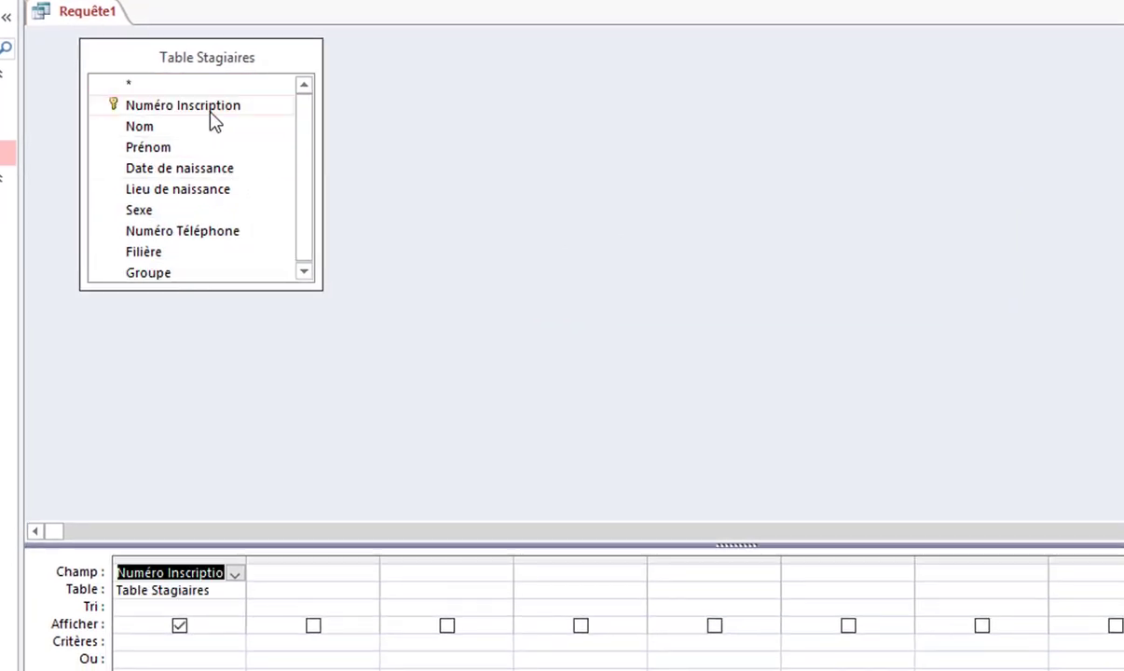
double_click(179, 128)
double_click(181, 150)
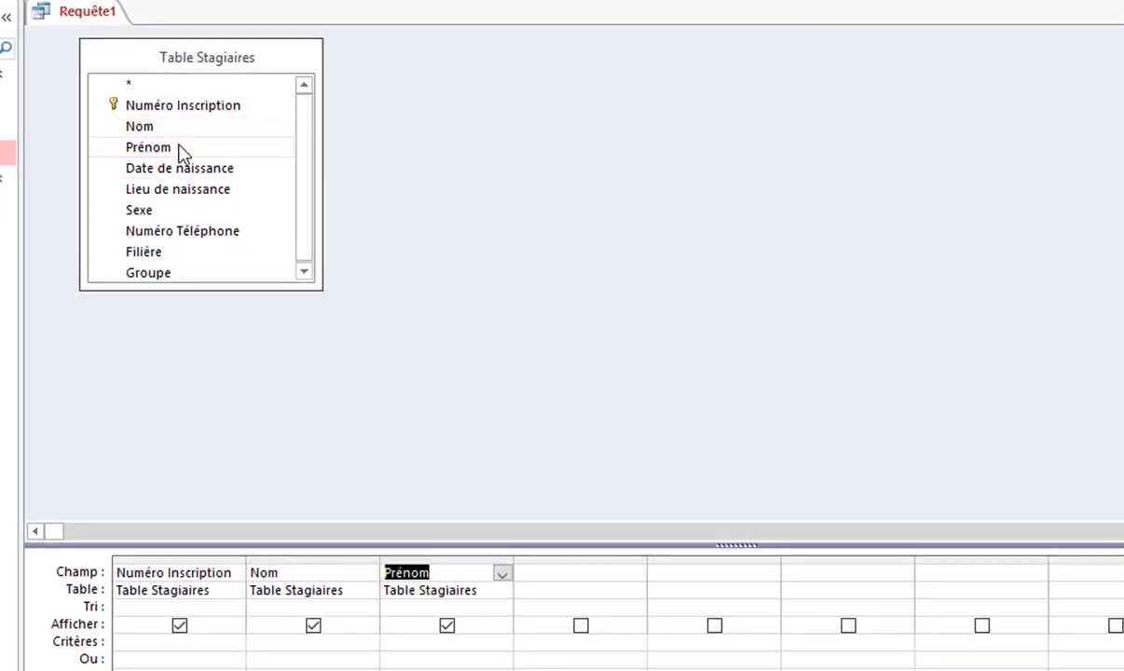
double_click(166, 254)
double_click(149, 273)
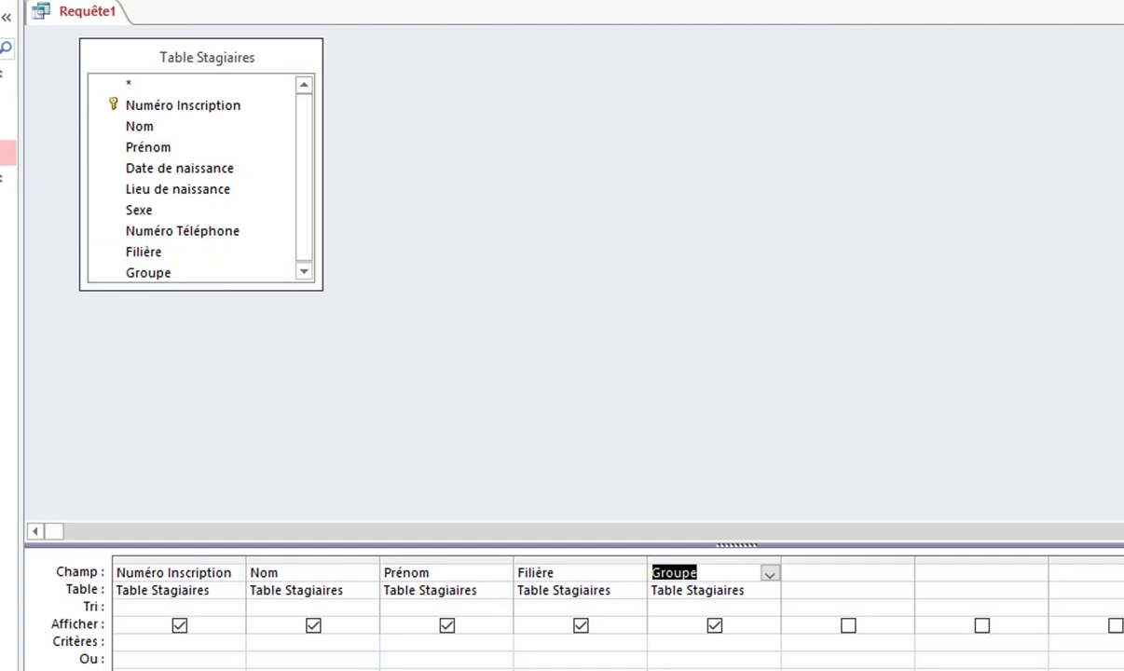
- Set the criterion for Filière to "TSGE" and run the query
left_click(553, 641)
type("TS")
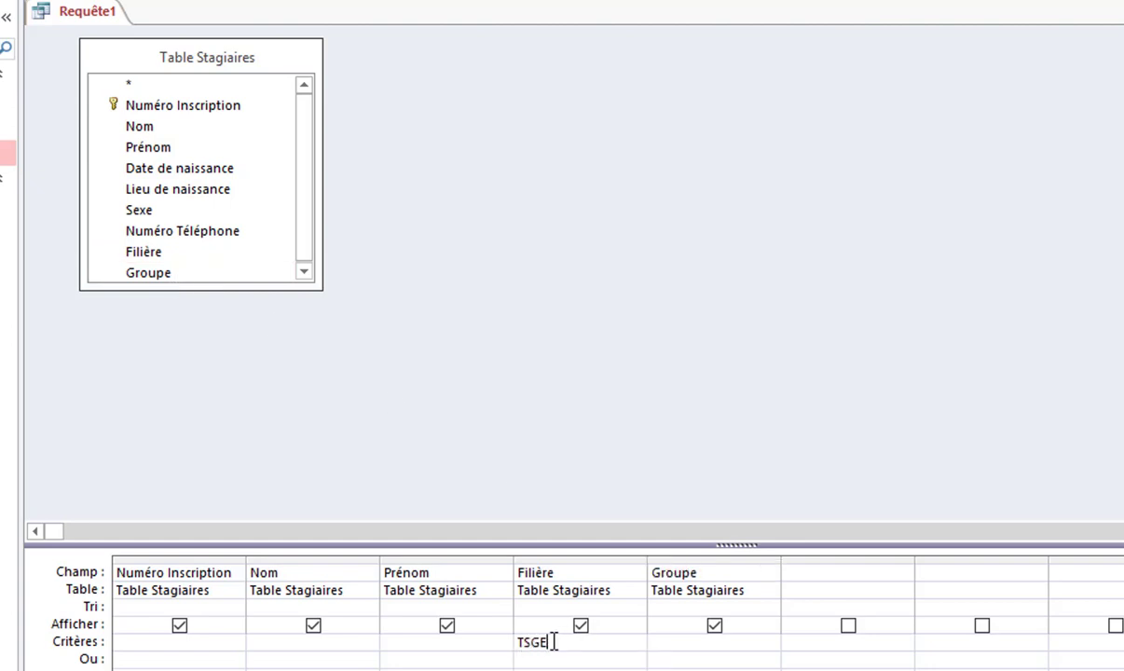
type("GE")
key("Return")
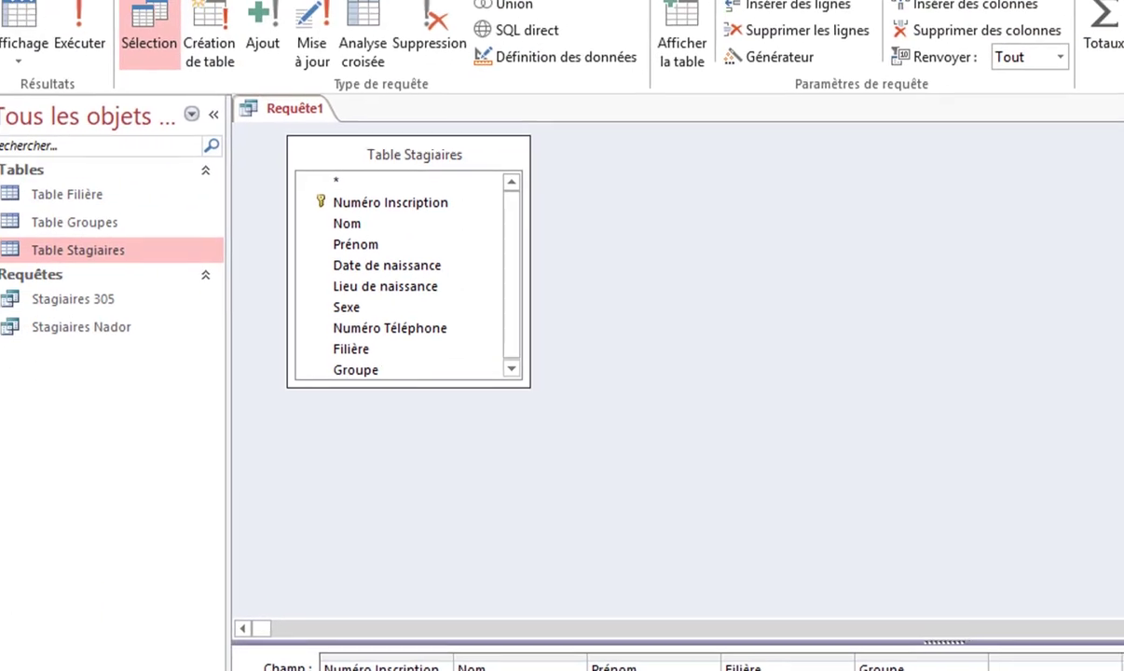
left_click(96, 23)
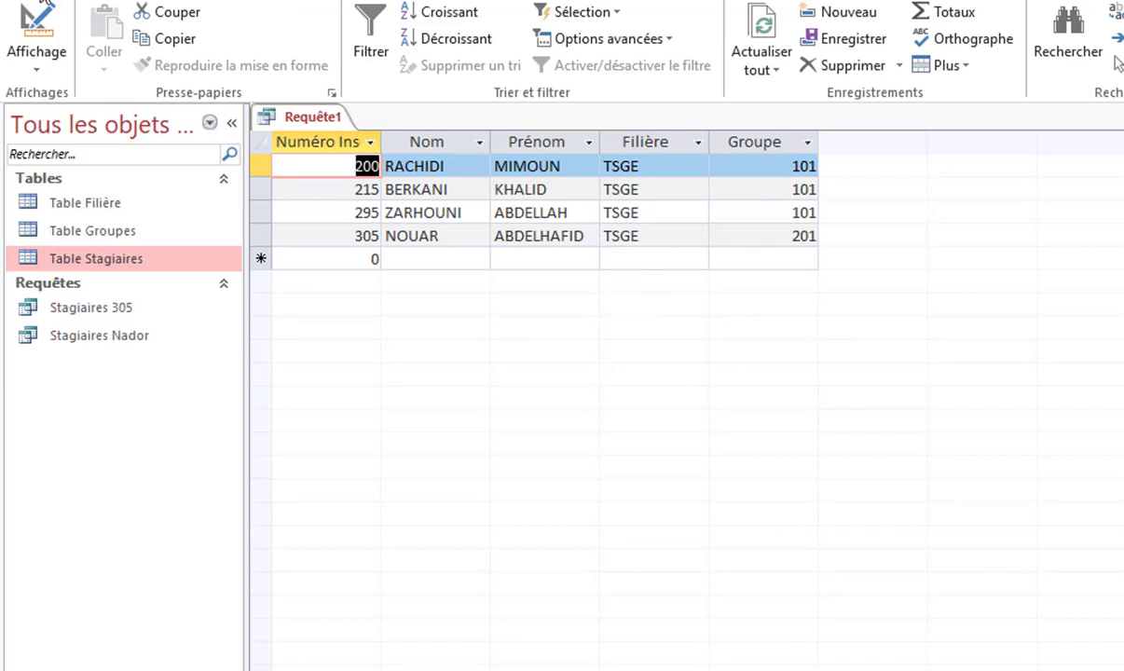
- Save the query as "Stagiaires TSGE" and close it
key("ctrl+s")
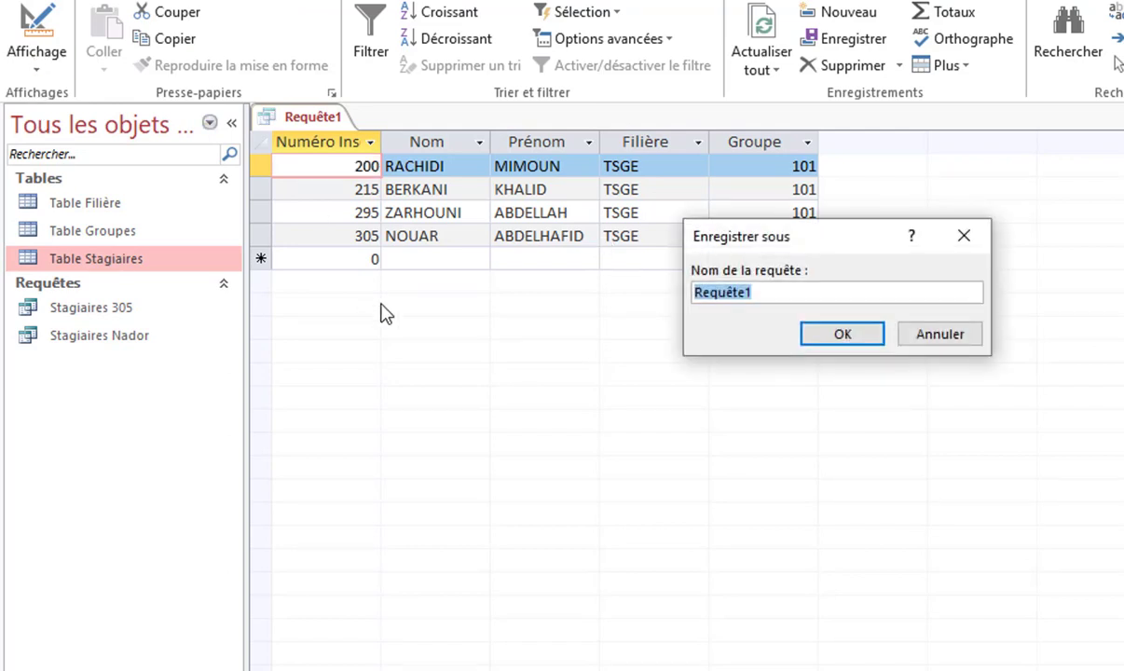
type("Stagiaires T")
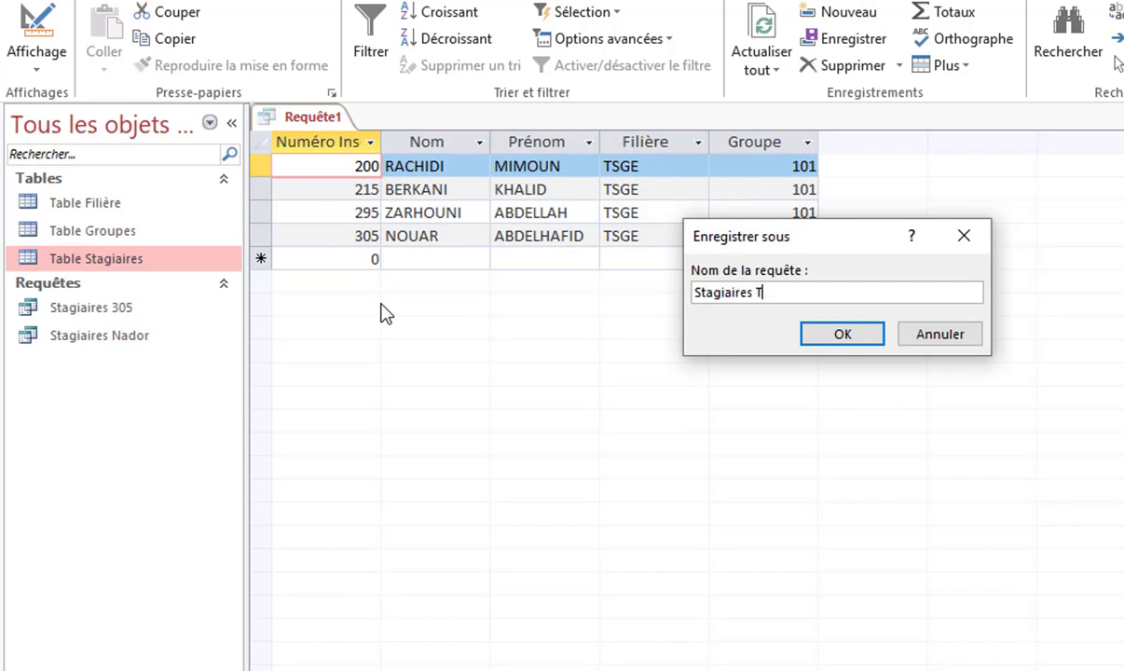
type("SGE")
left_click(812, 333)
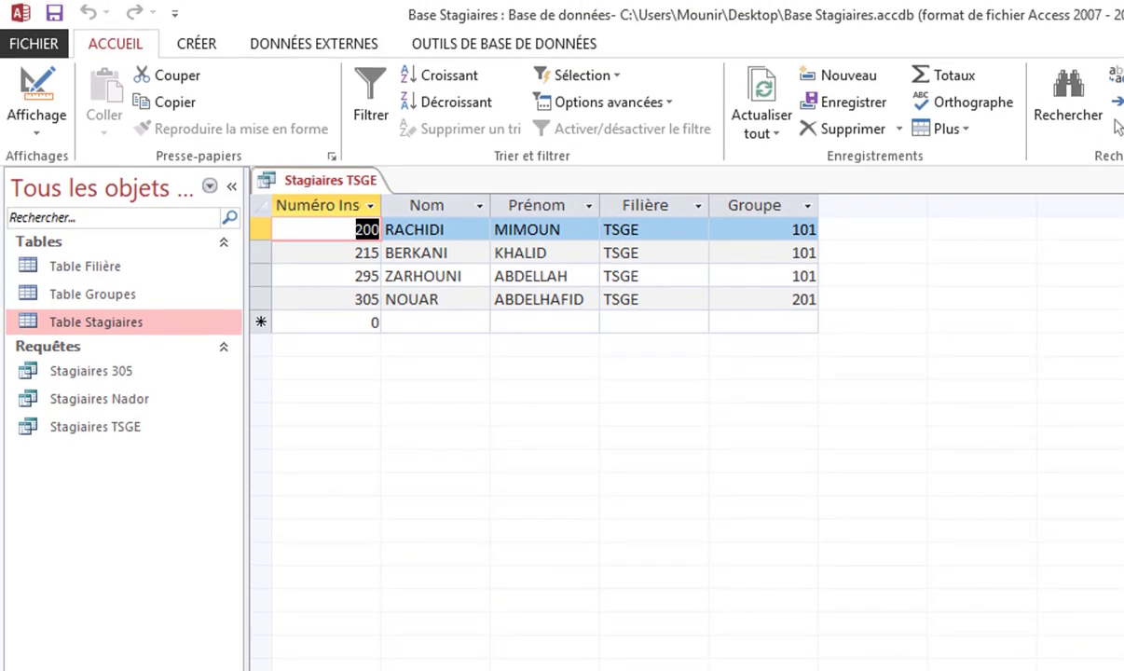
key("ctrl+w")
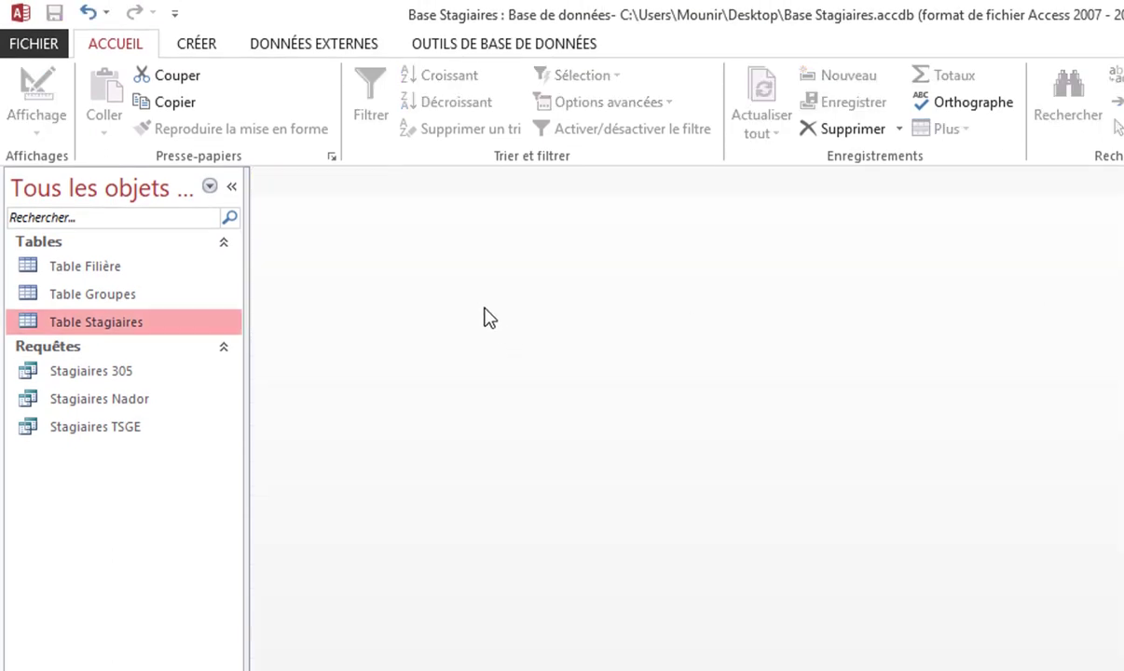
- Create another query in design view from Table Stagiaires and enlarge its field list
left_click(209, 49)
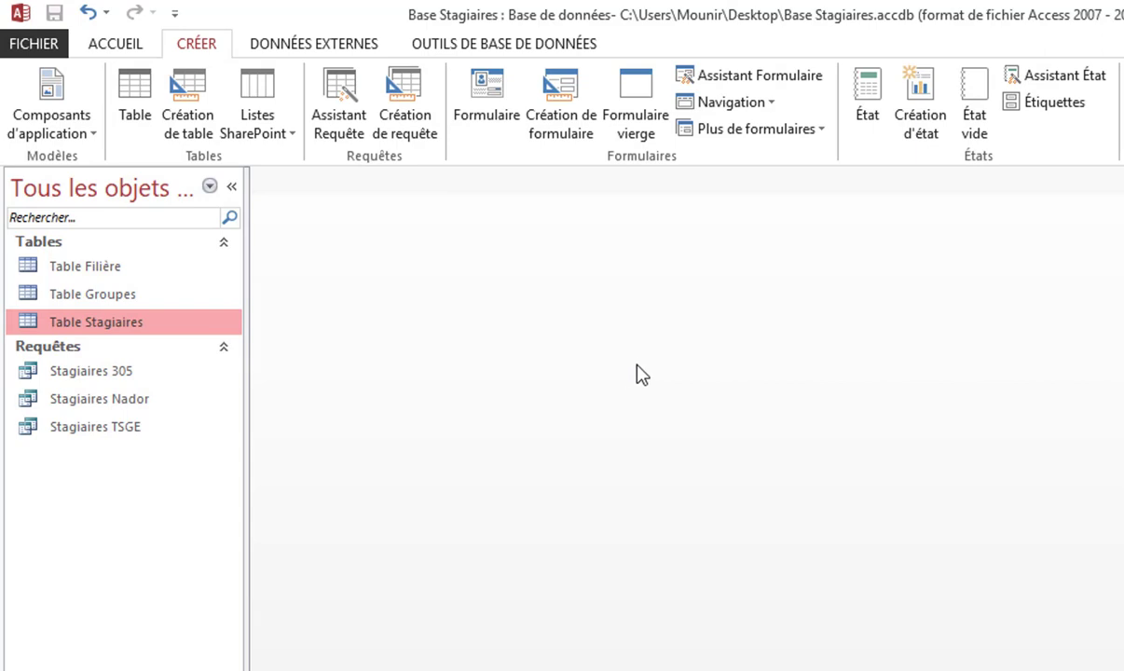
left_click(411, 136)
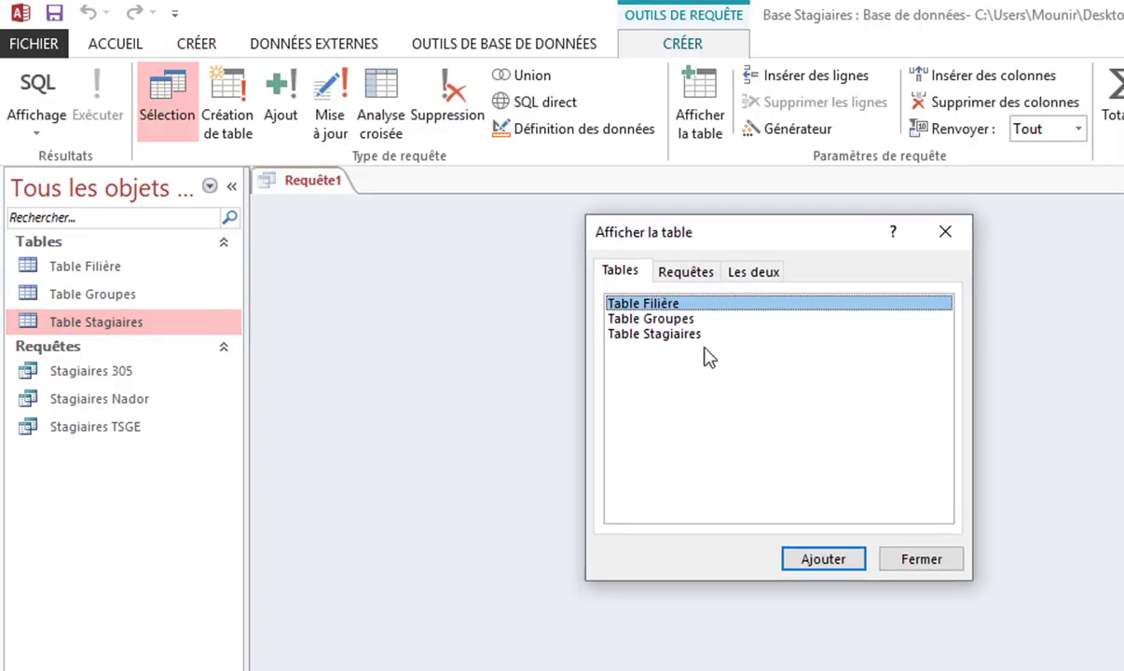
left_click(667, 334)
left_click(826, 559)
left_click(916, 559)
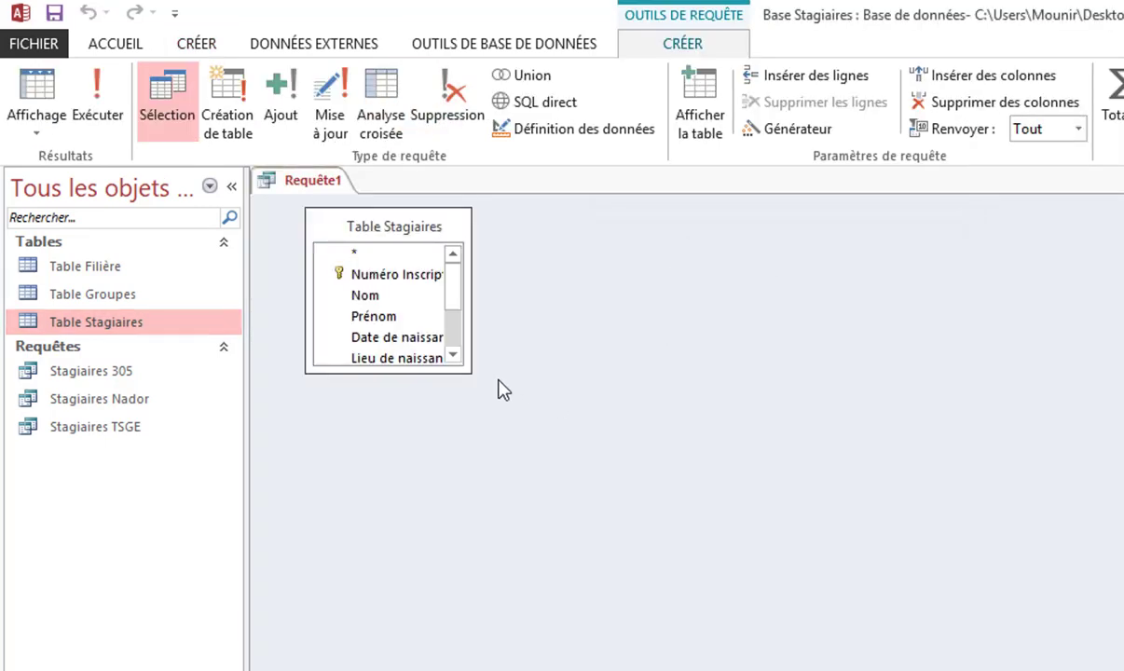
left_click_drag(471, 371, 514, 424)
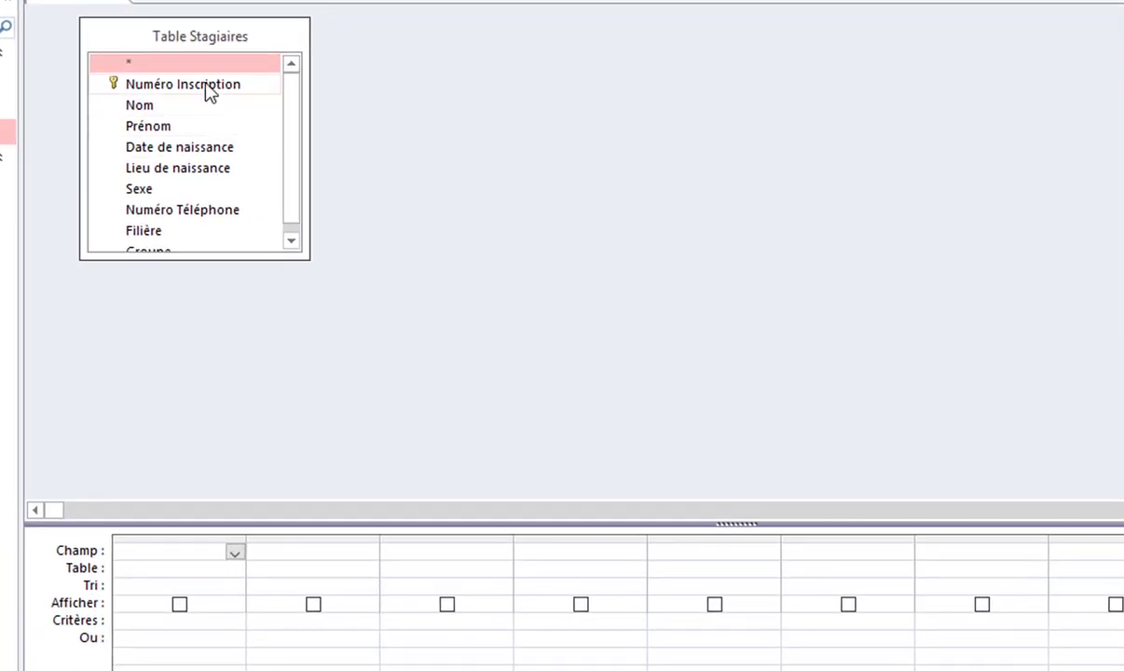
- Add Numéro Inscription, Nom, Prénom, Filière and Groupe to the grid, enlarging the field list so that Groupe is fully shown
double_click(223, 99)
left_click_drag(326, 273, 333, 293)
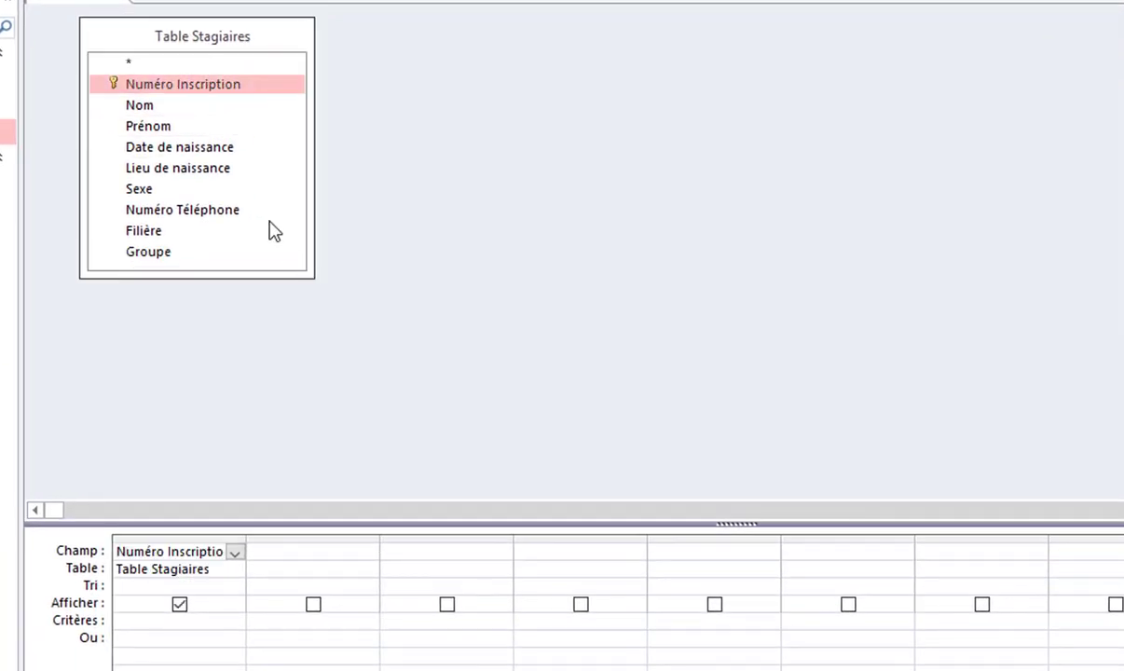
double_click(160, 106)
left_click(163, 125)
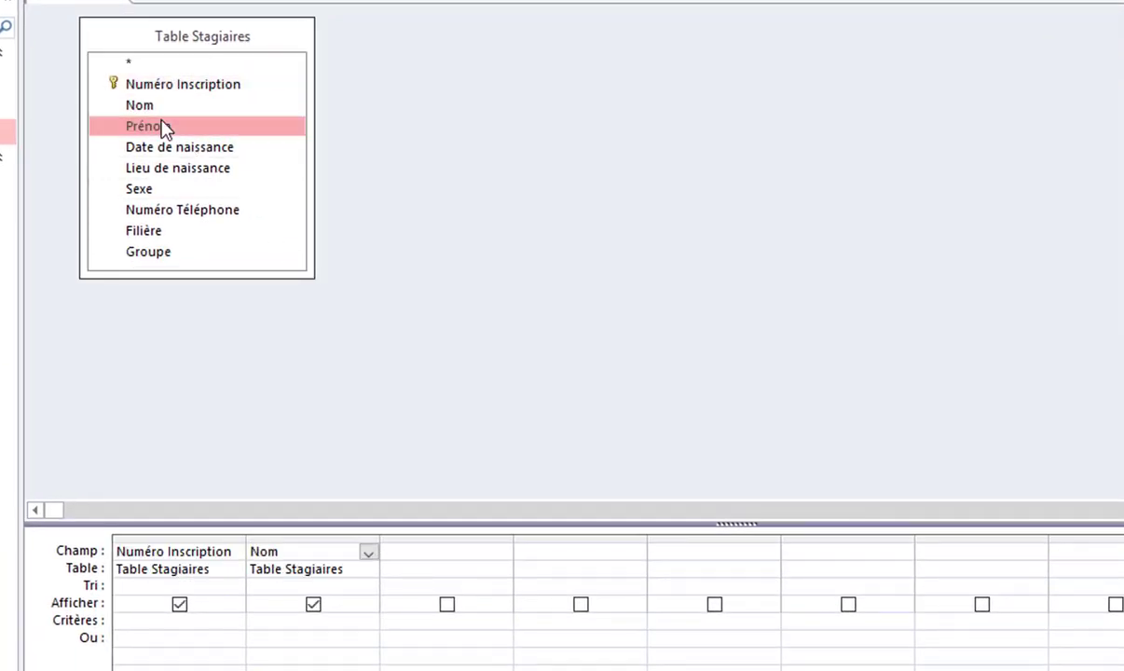
double_click(174, 230)
left_click(184, 256)
left_click_drag(184, 256, 685, 625)
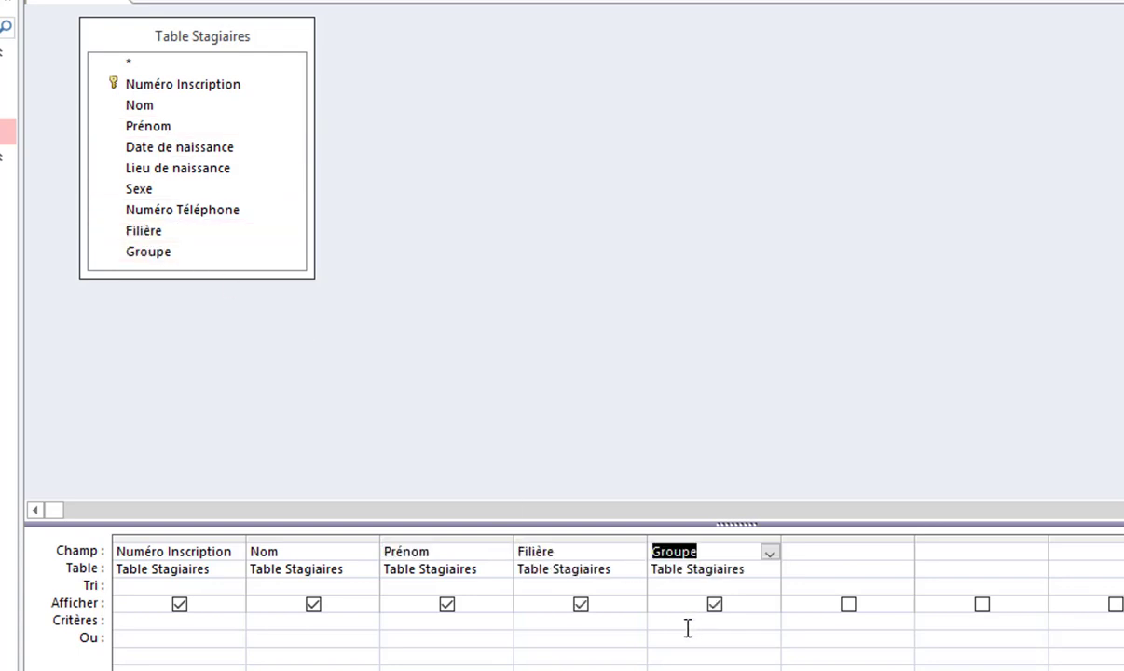
- Set the criteria to "TSD" for Filière and 201 for Groupe on the same row, and run the query
left_click(597, 623)
type("TSD")
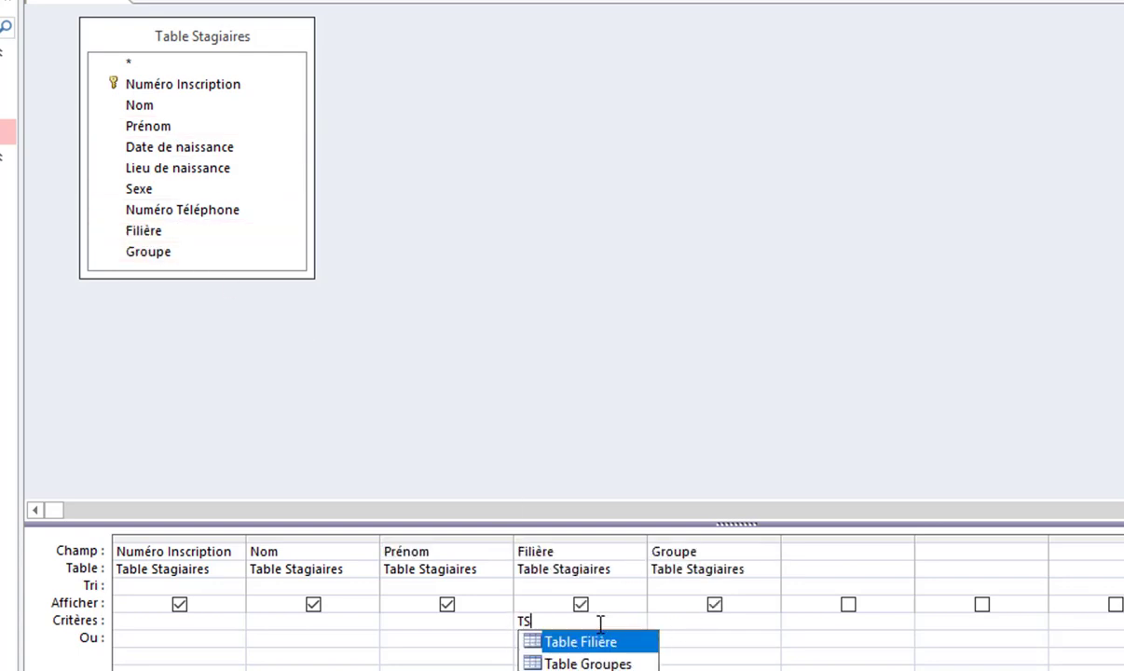
left_click(686, 620)
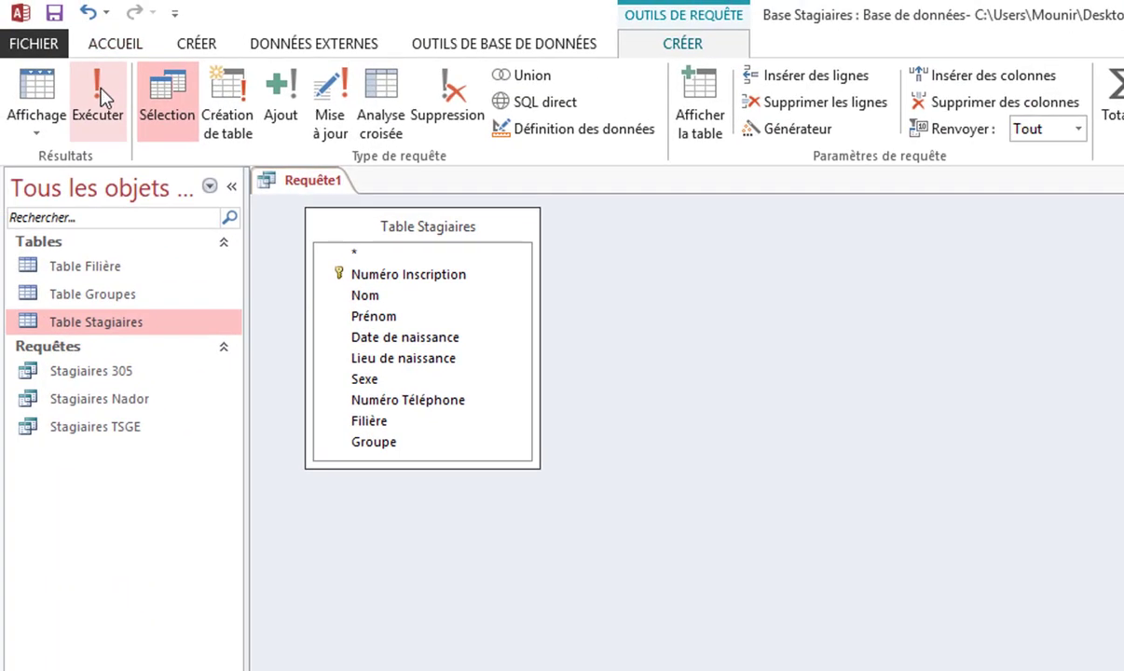
left_click(102, 96)
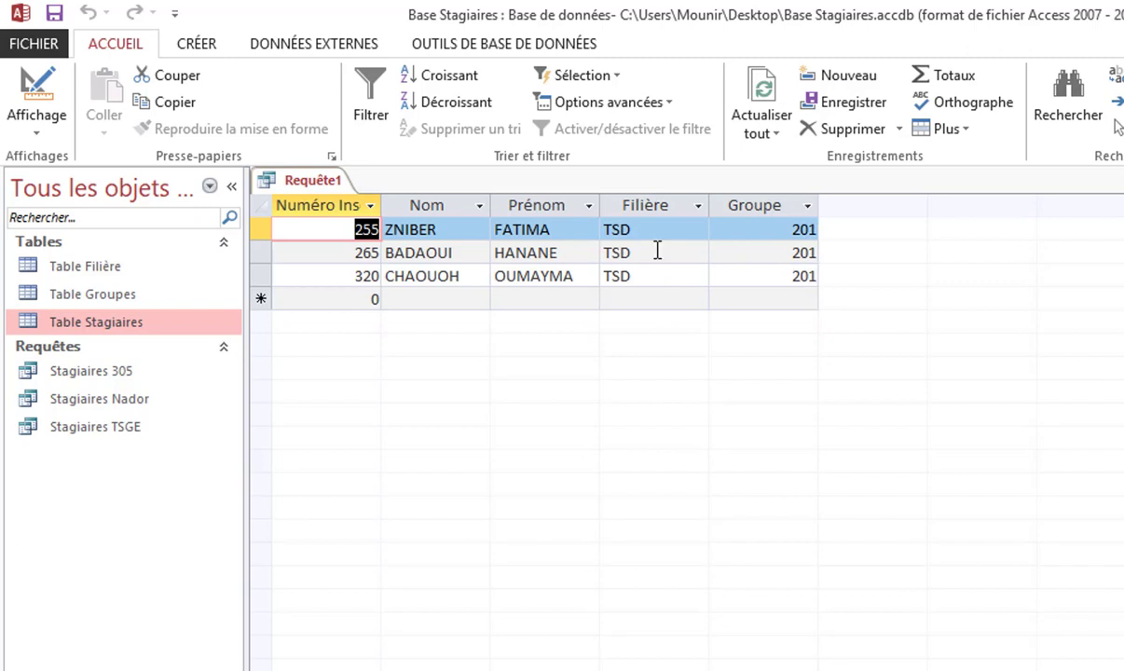
- Save the query as "Stagiaires TSD 201" and close it
left_click(54, 13)
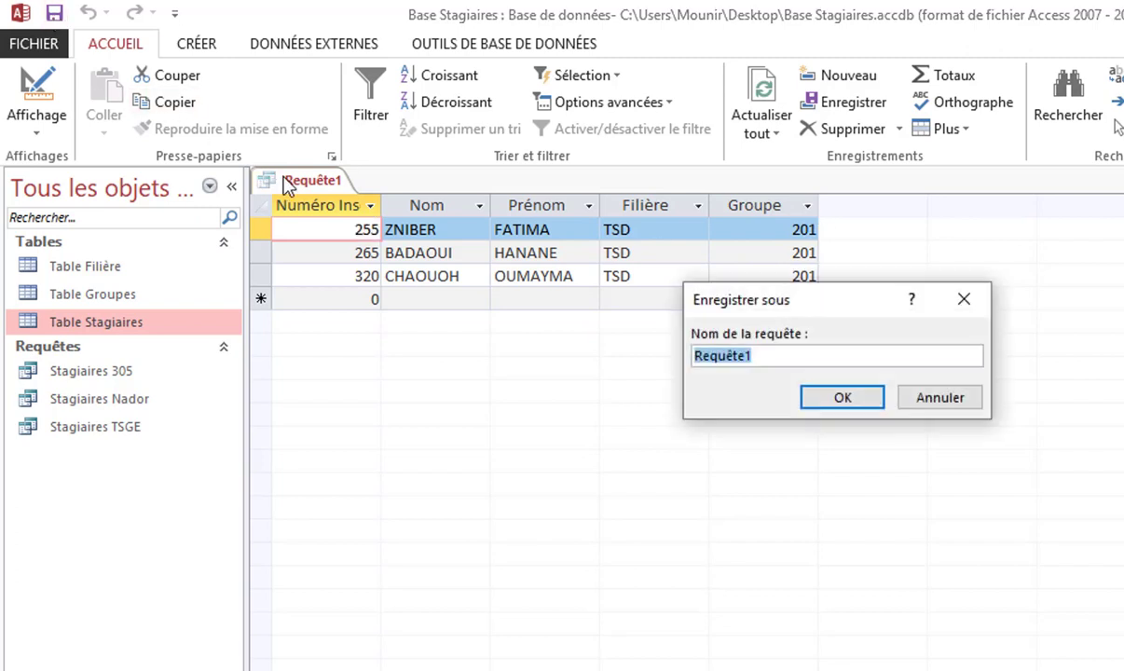
type("Stagiai")
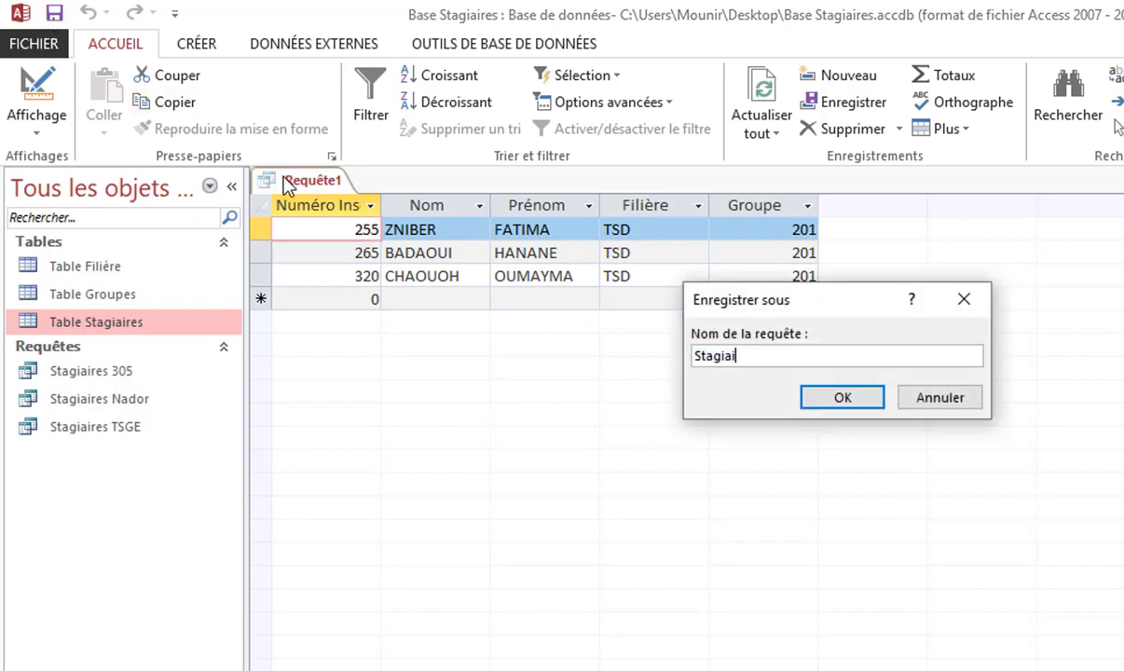
type("res TSD 201")
left_click(803, 391)
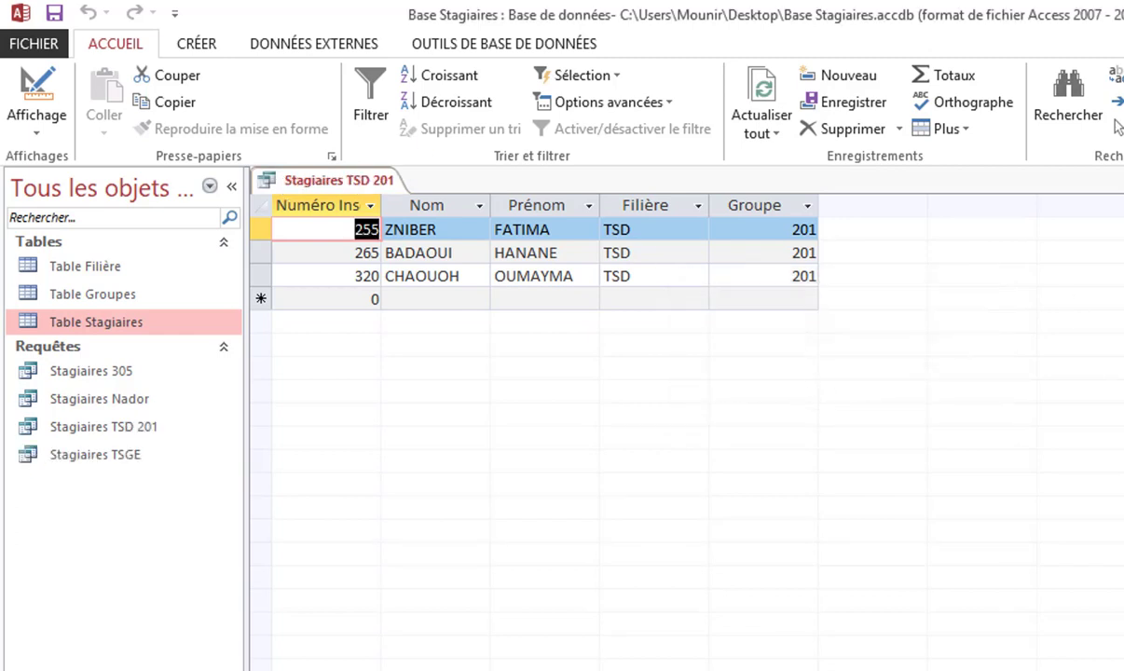
key("ctrl+w")
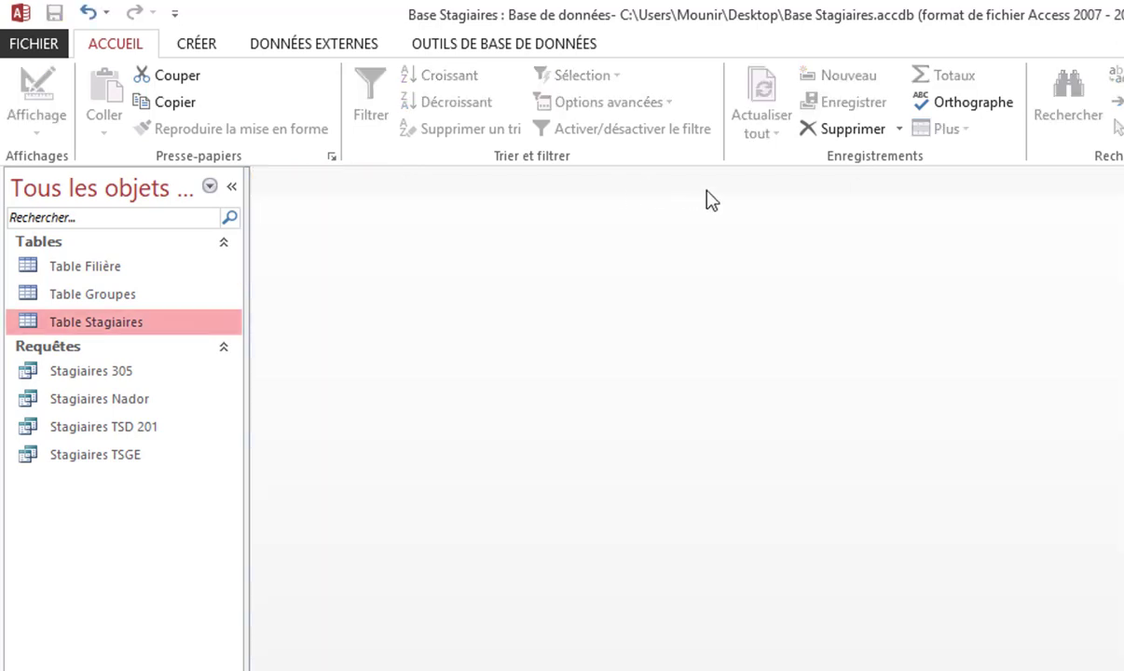
- Create one more query in design view with Table Stagiaires as its only source
left_click(196, 44)
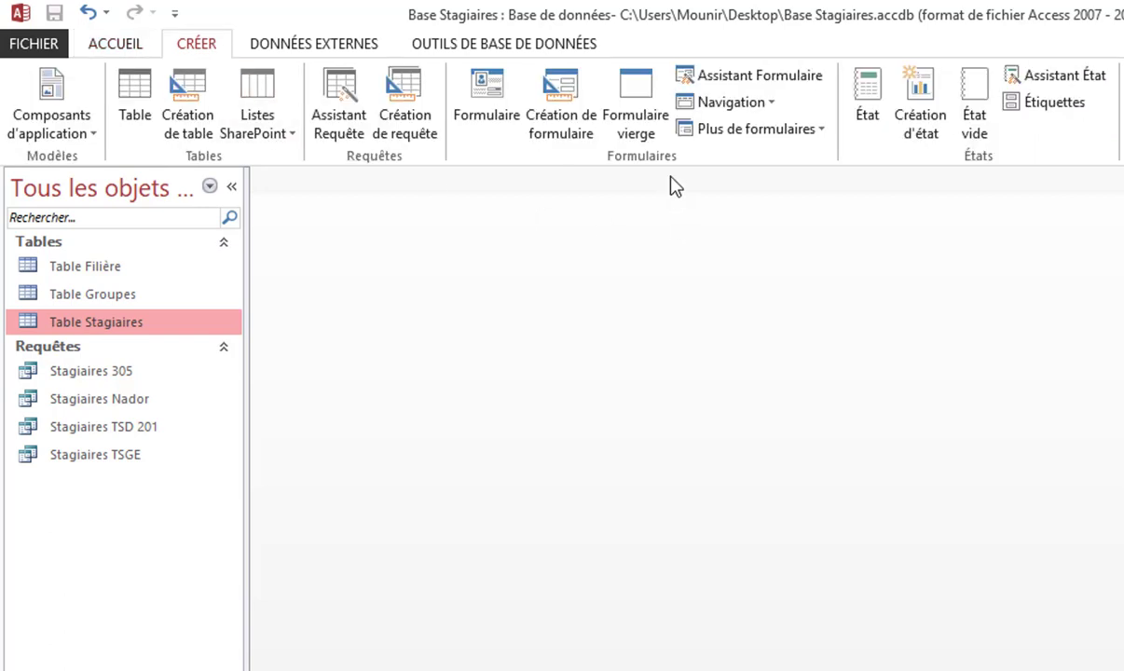
left_click(417, 129)
left_click_drag(834, 640, 825, 259)
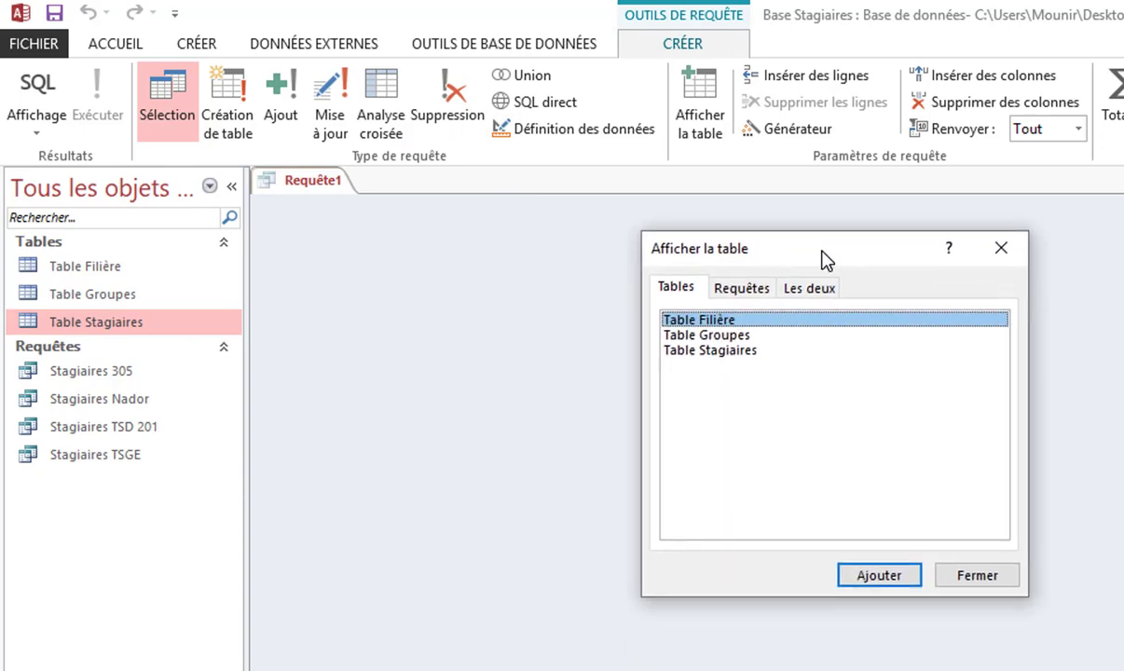
left_click(736, 350)
left_click(915, 575)
left_click(969, 582)
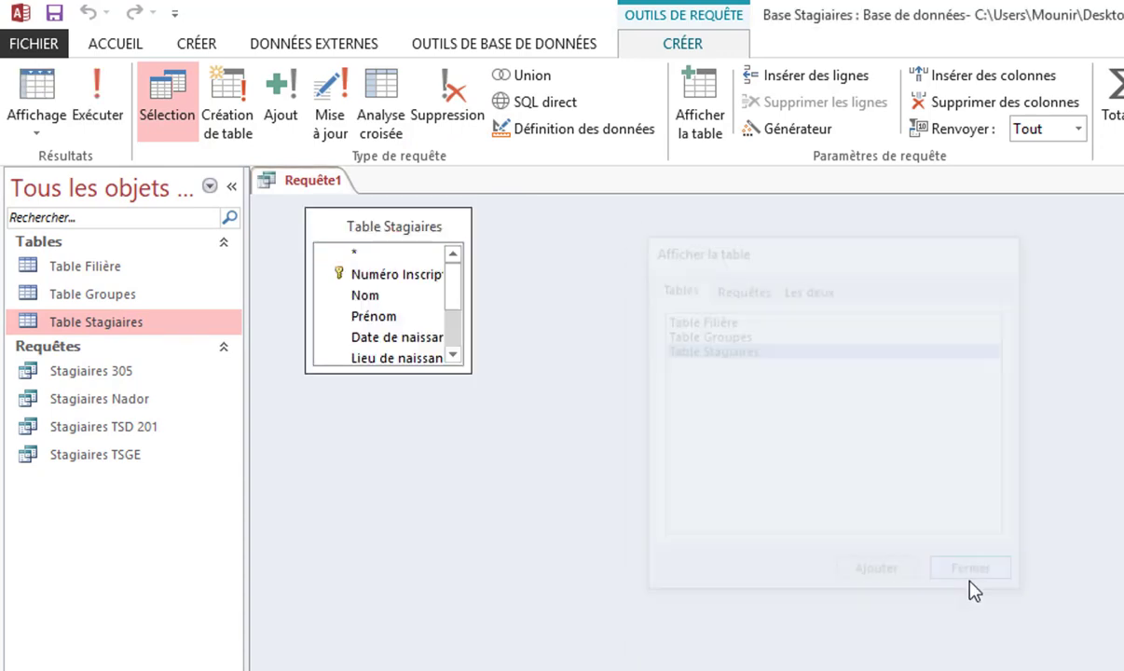
- Enlarge the Table Stagiaires field list and add Numéro Inscription, Nom, Prénom, Filière and Groupe to the query grid
left_click_drag(469, 375, 517, 464)
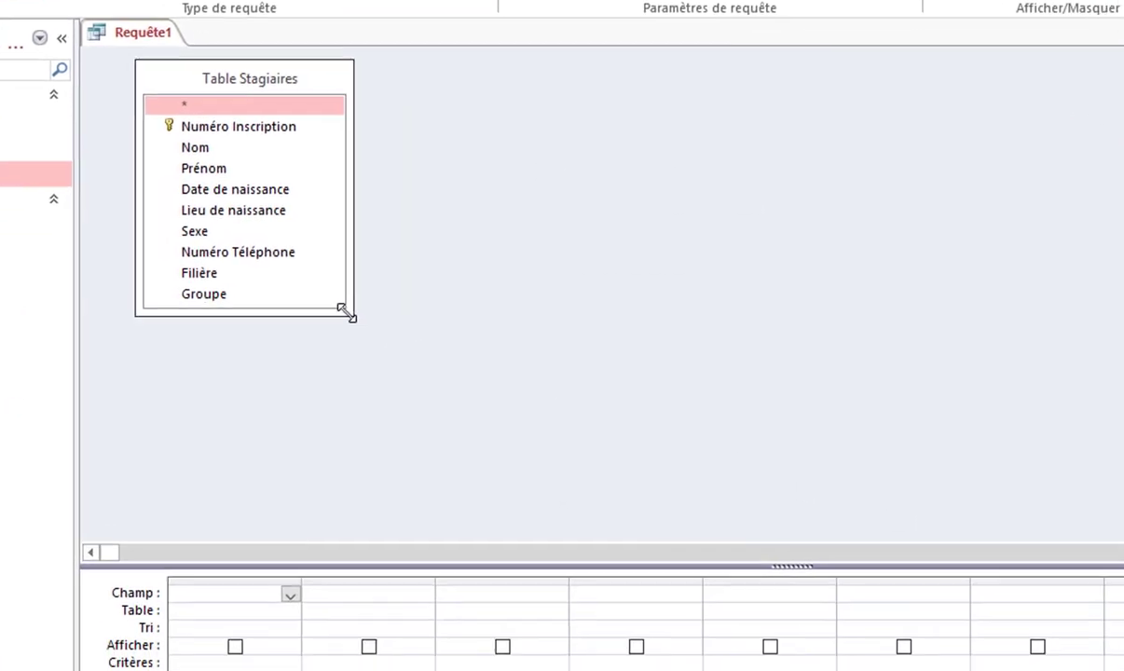
double_click(230, 128)
double_click(221, 147)
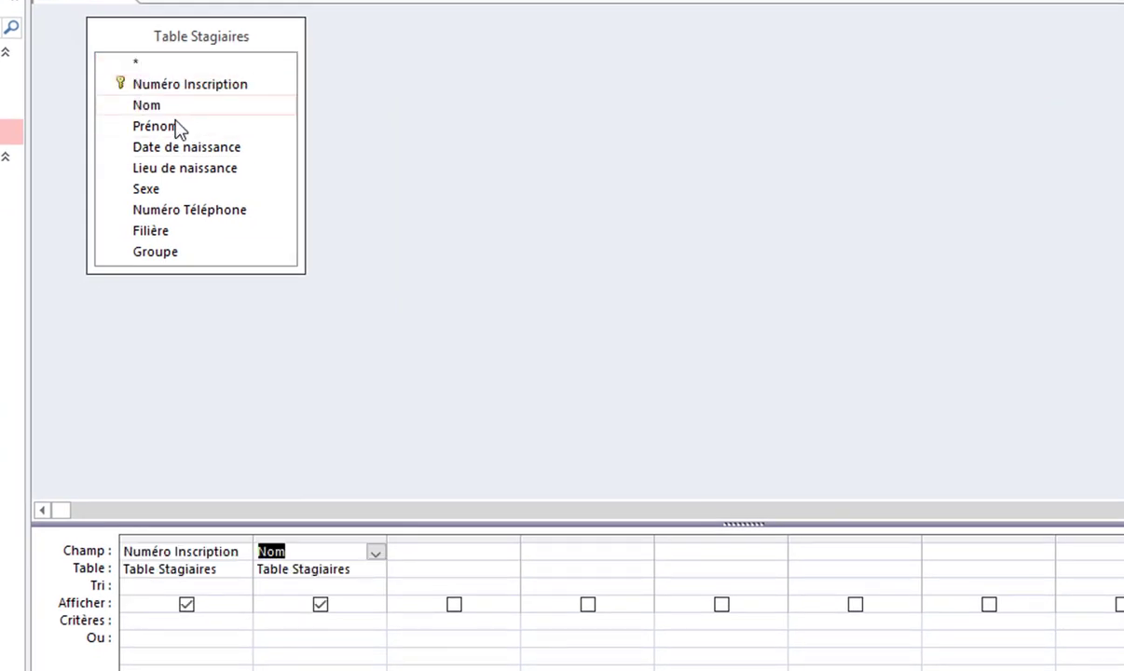
double_click(178, 126)
double_click(180, 233)
double_click(184, 254)
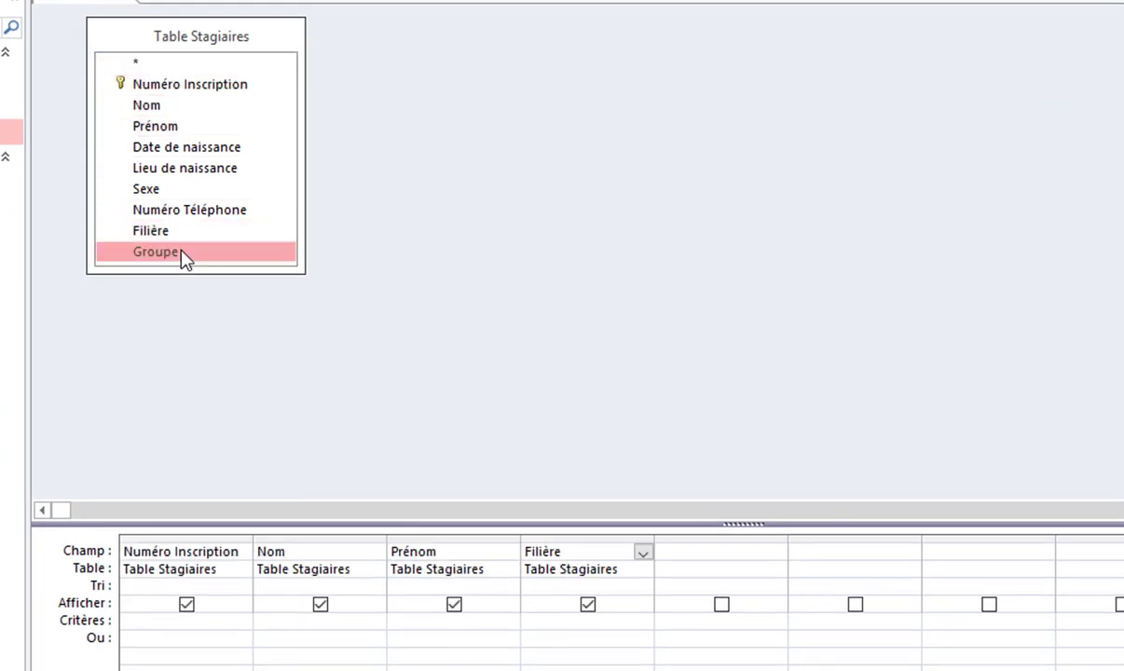
- Set the Filière criterion to TSD OU TSB and run the query
left_click(575, 624)
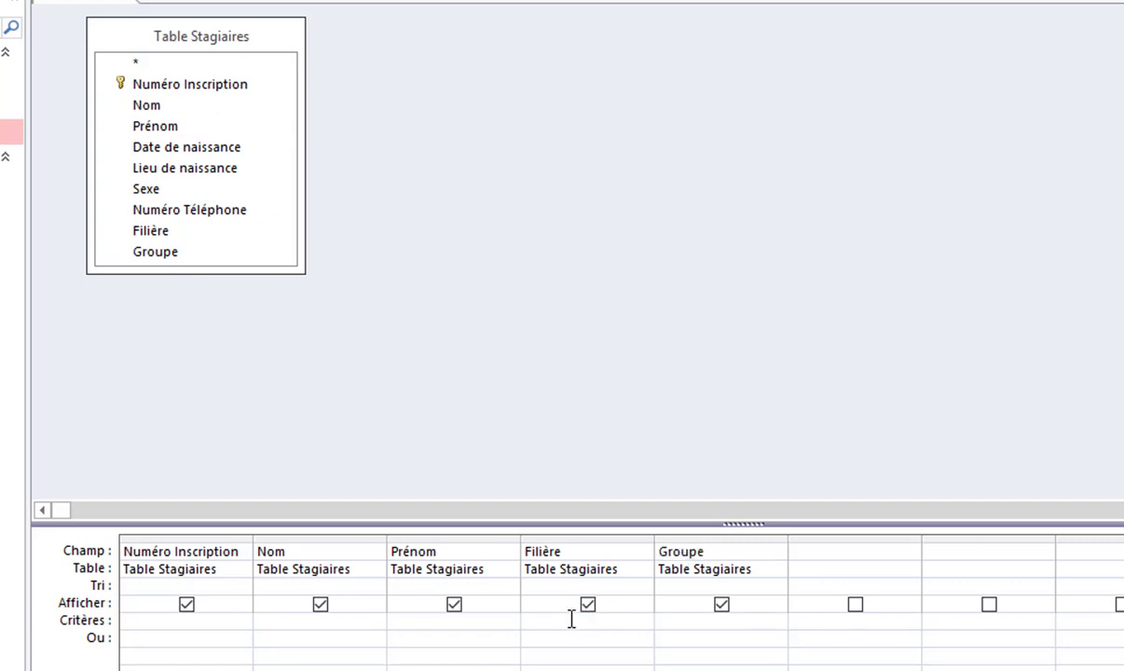
type("T")
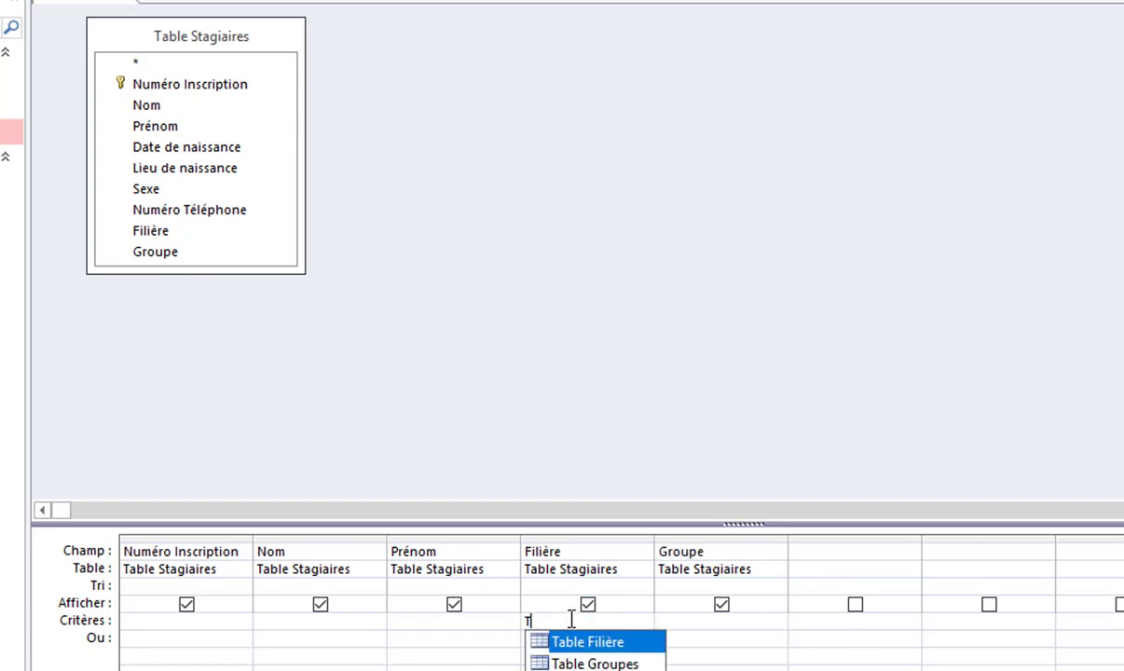
type("SD O")
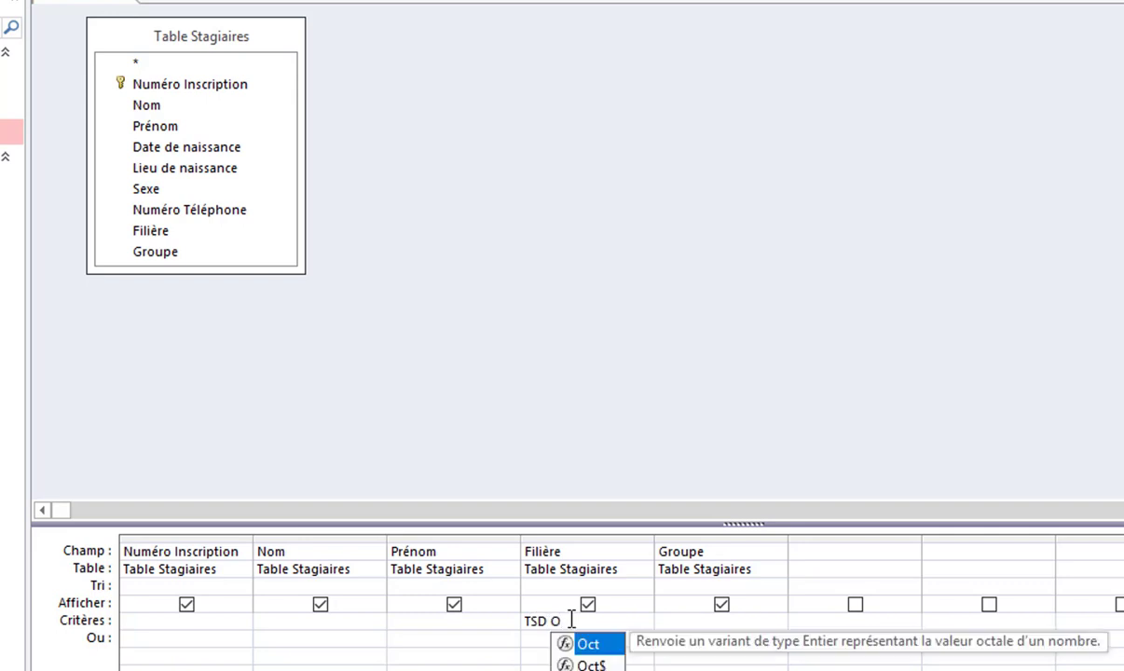
type("U")
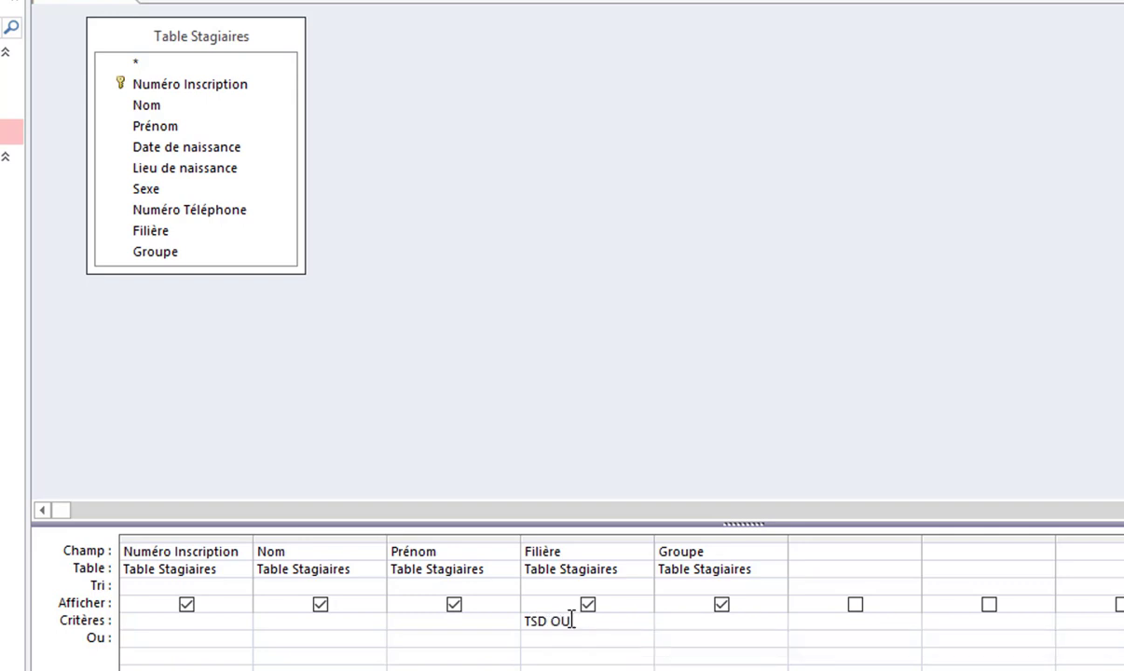
type(" TSB")
left_click(617, 637)
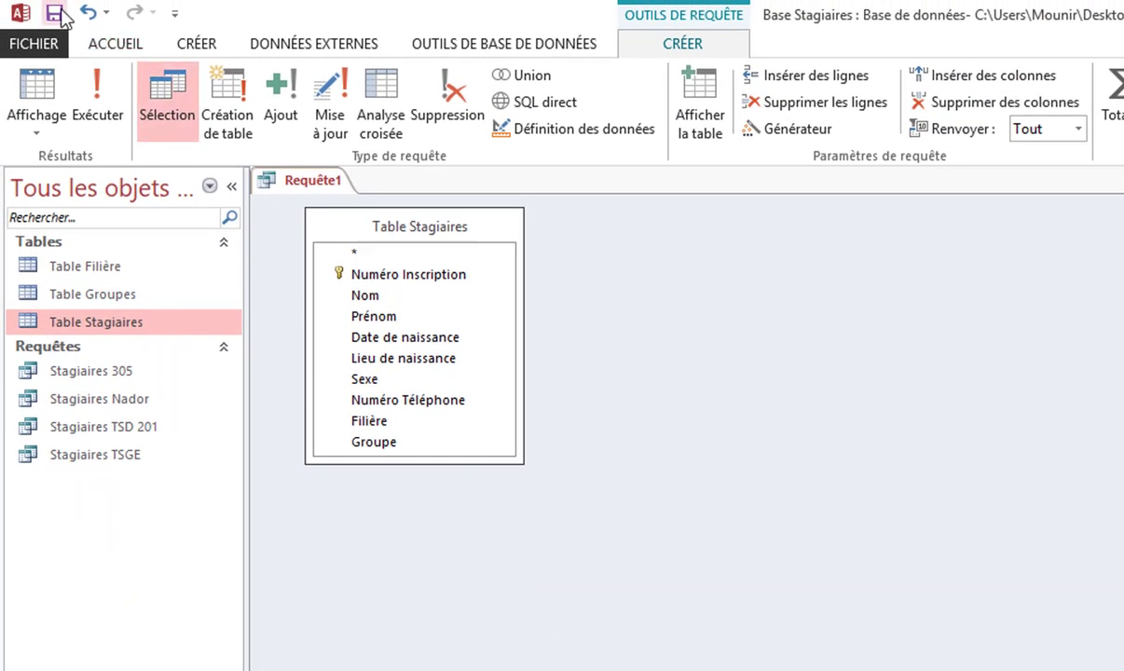
left_click(110, 99)
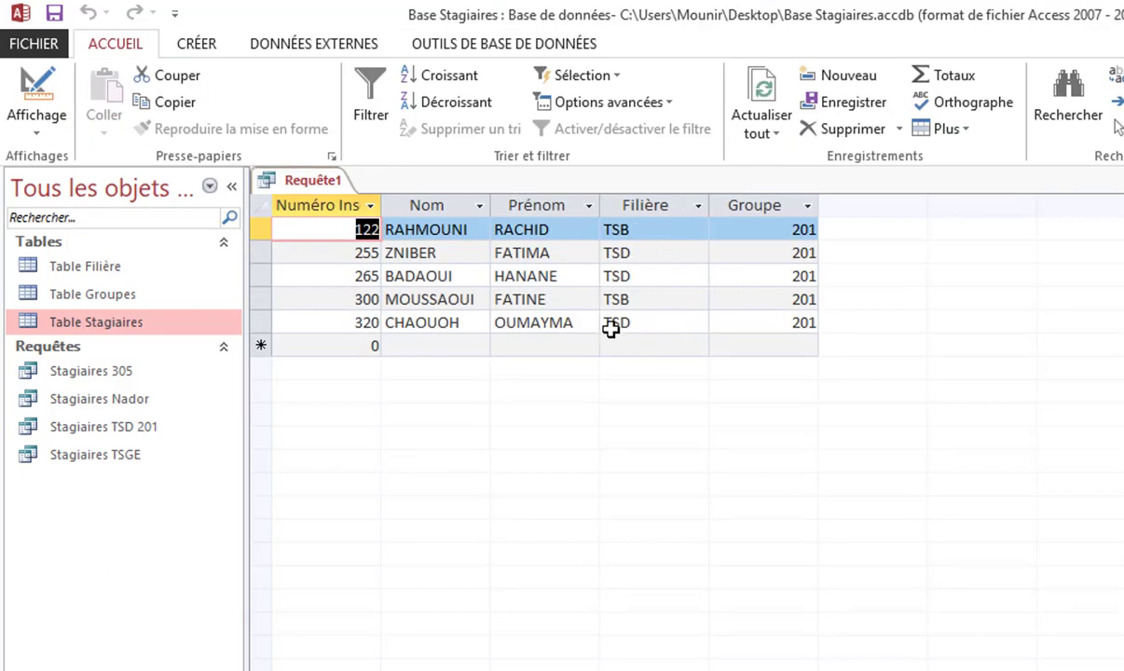
- Save the query as "Stagiaires TSD TSB" and close it
left_click(54, 13)
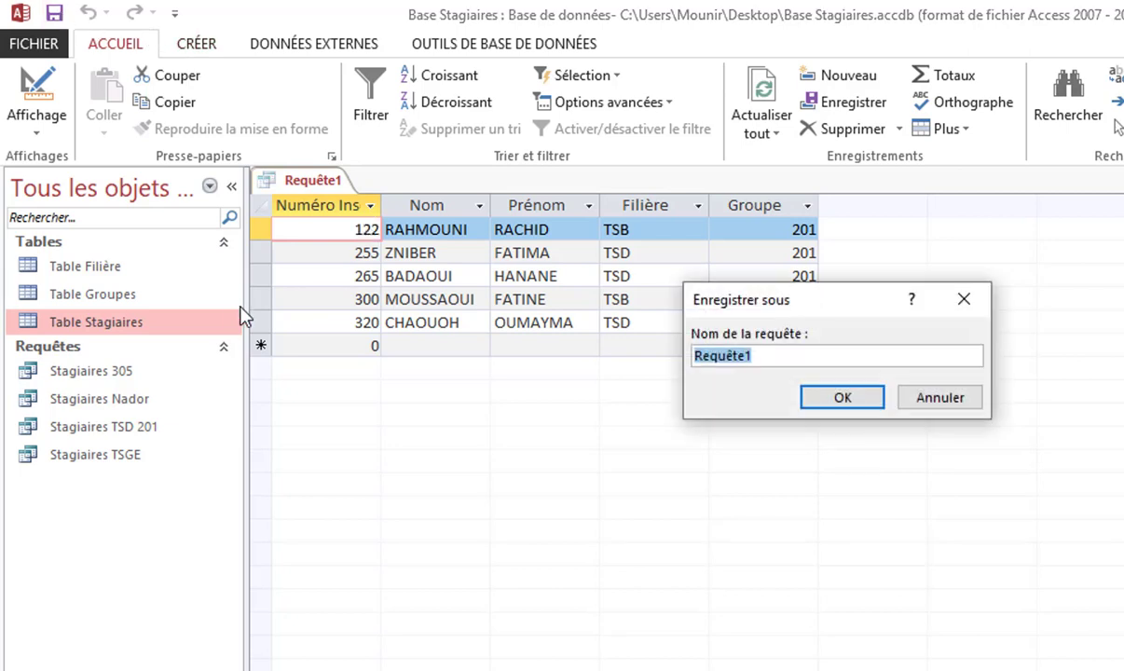
type("Stagiaires")
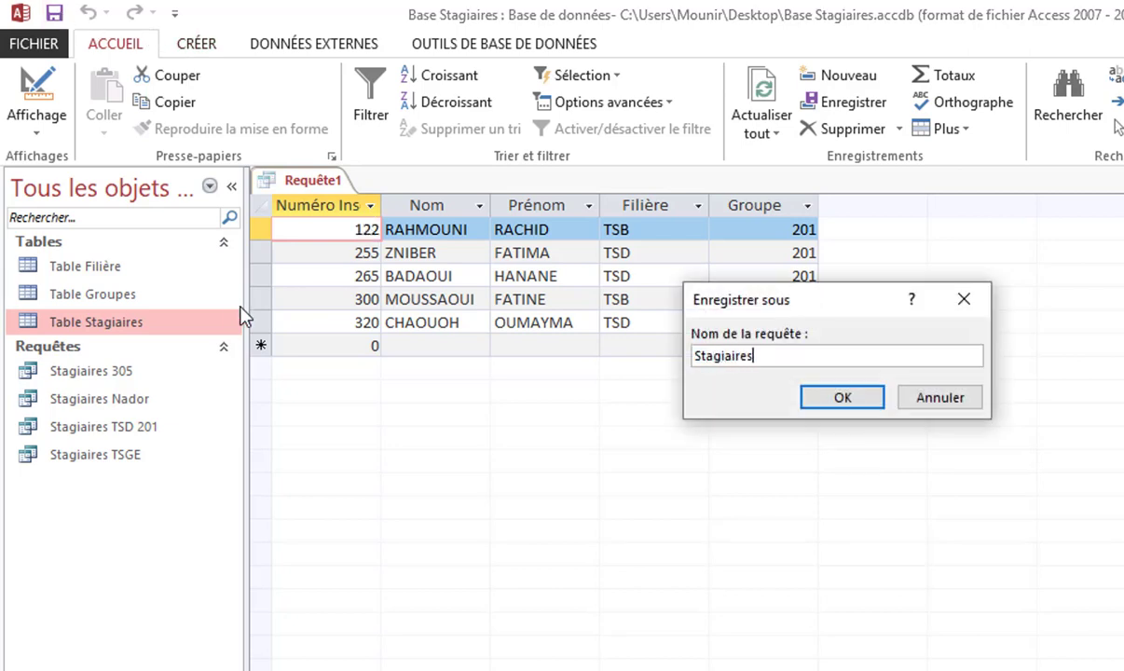
type(" TSD TSB")
key("Return")
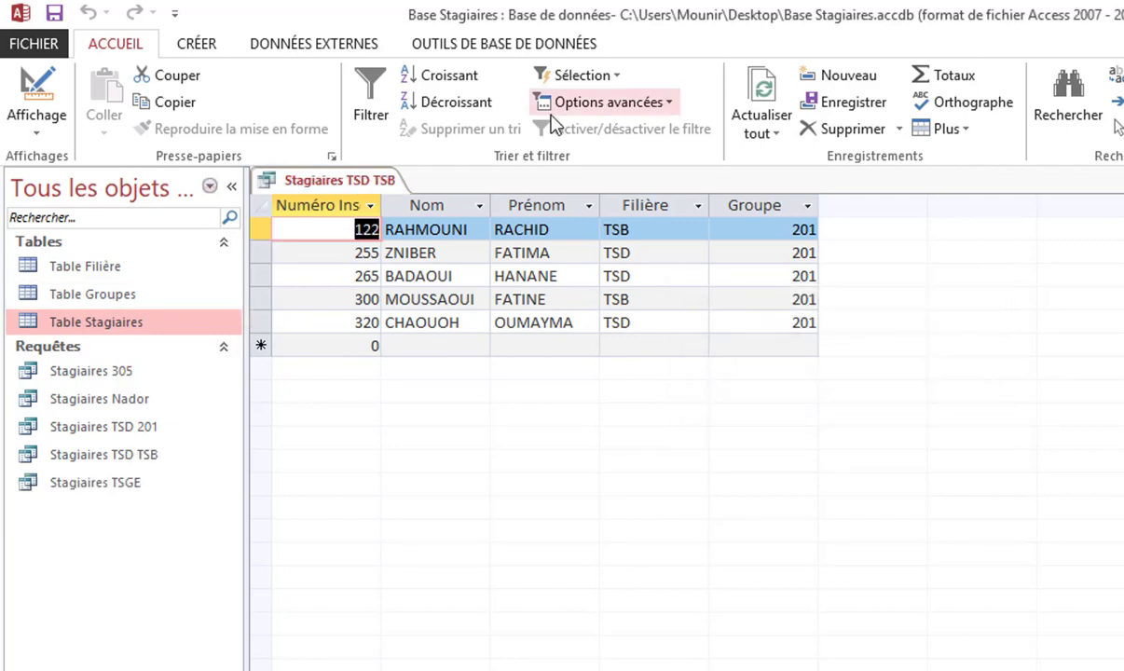
key("ctrl+w")
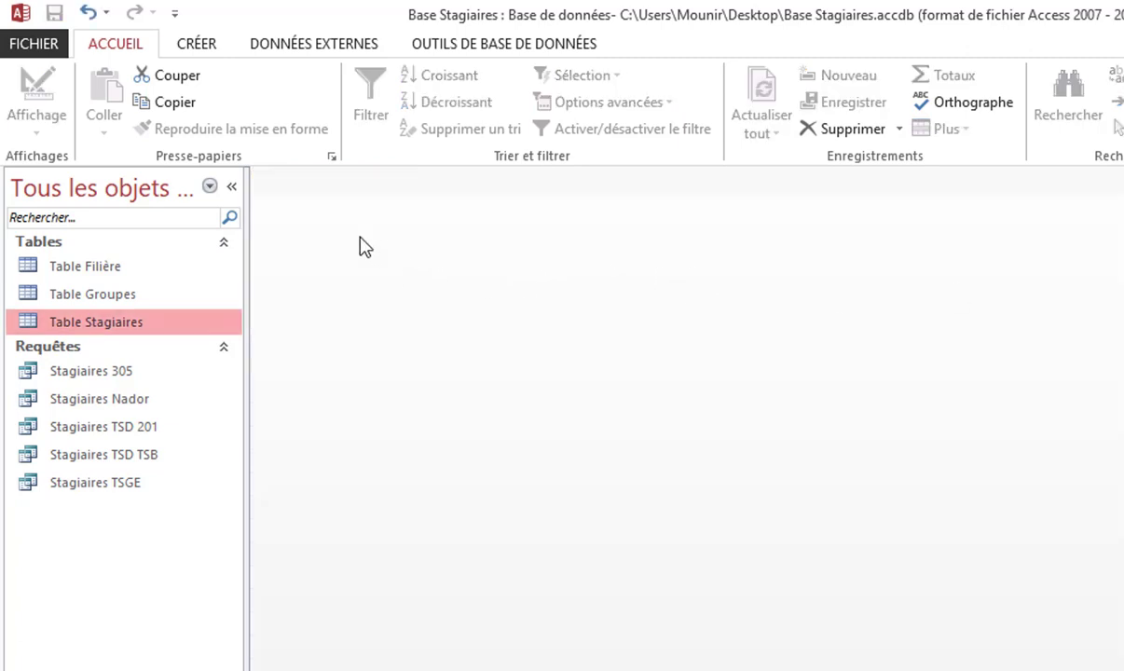
- Create a new query in design view with Table Stagiaires as its only source
left_click(197, 47)
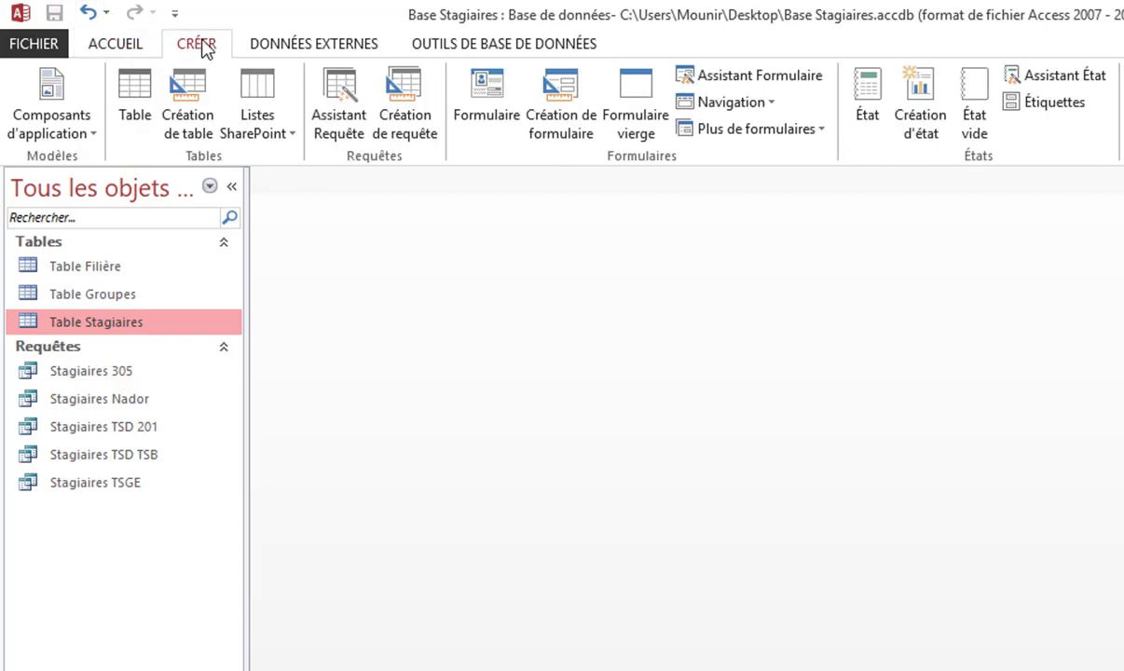
left_click(396, 136)
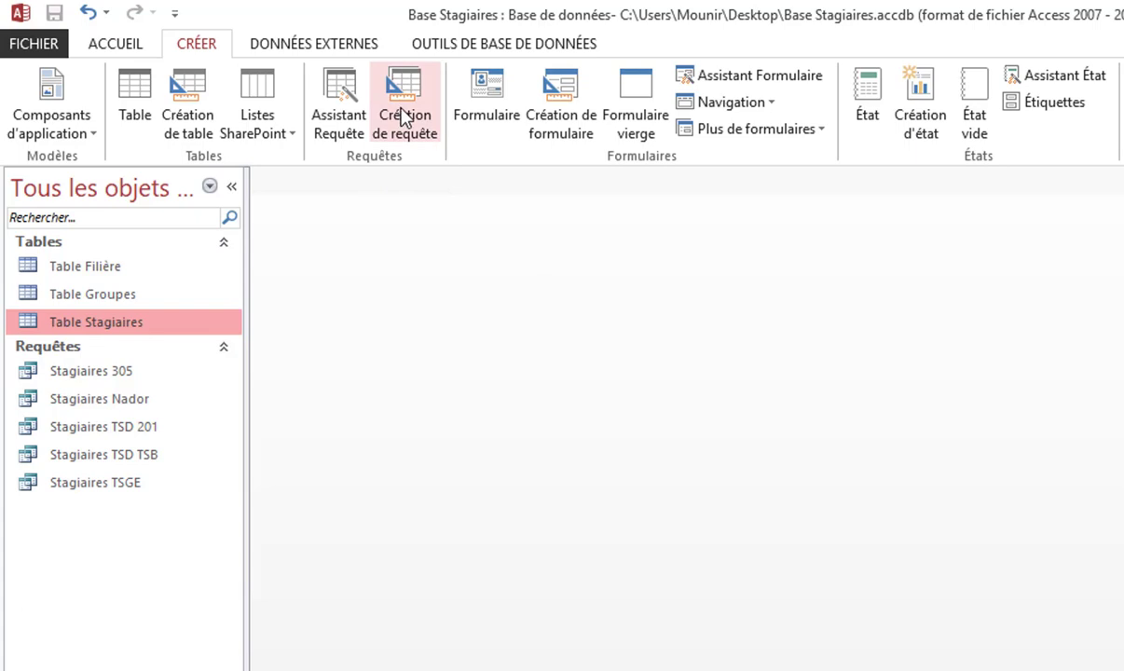
left_click_drag(732, 641, 667, 289)
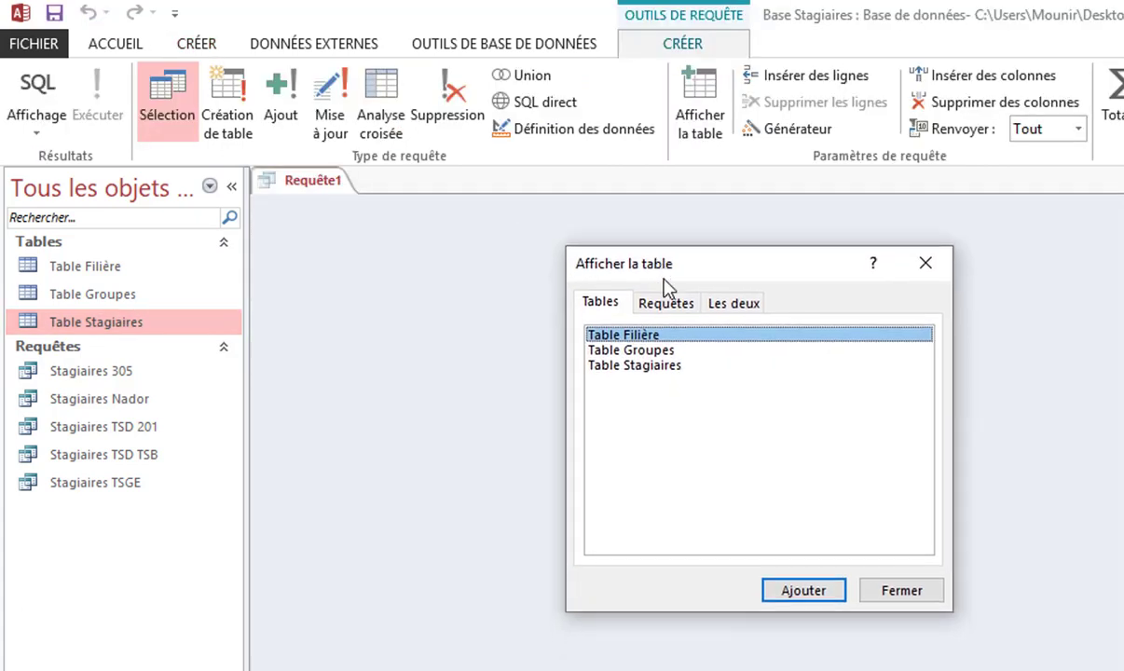
left_click(629, 367)
left_click(803, 590)
left_click(867, 592)
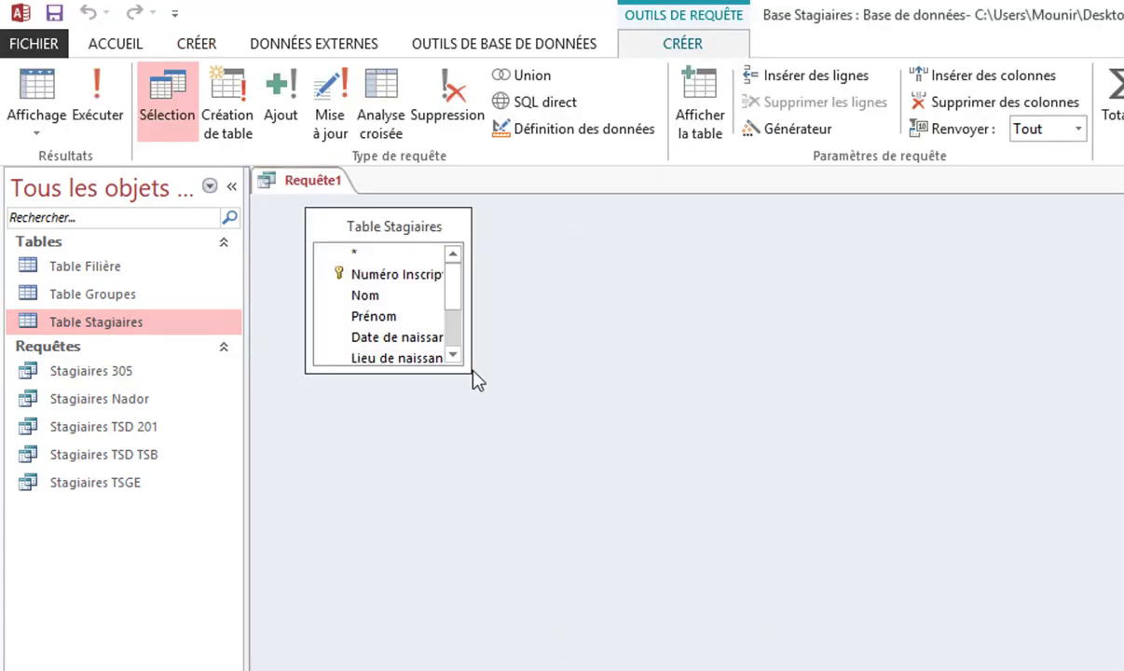
- Enlarge the field list and add Numéro Inscription, Nom, Prénom, Date de naissance, Filière and Groupe to the grid
left_click_drag(471, 374, 540, 480)
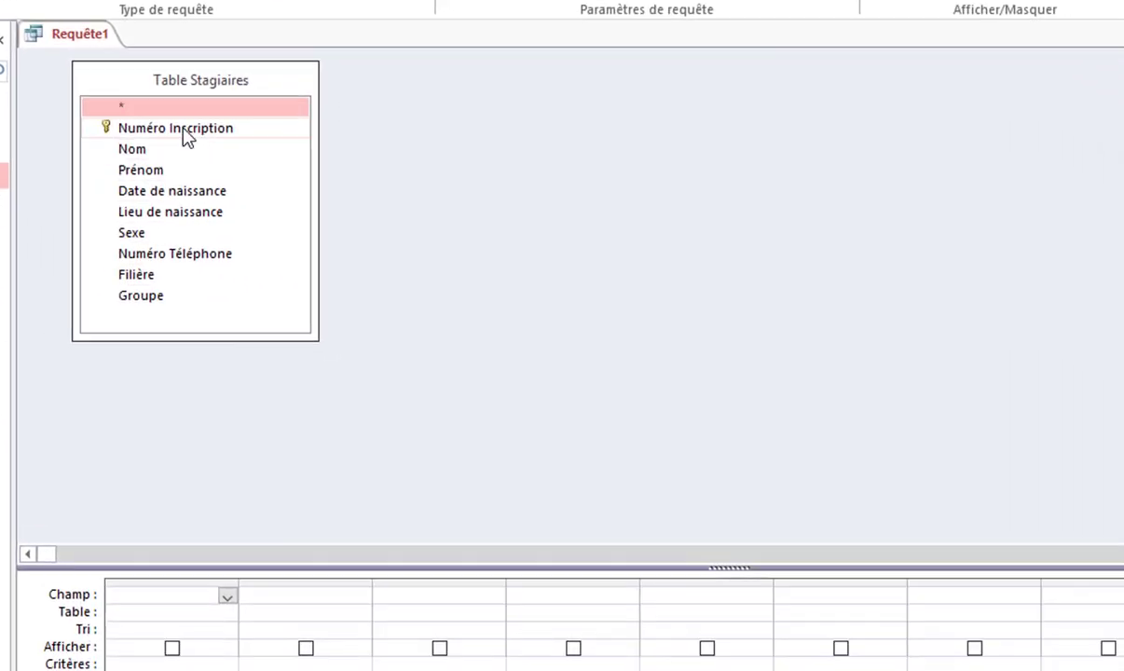
double_click(361, 239)
double_click(138, 145)
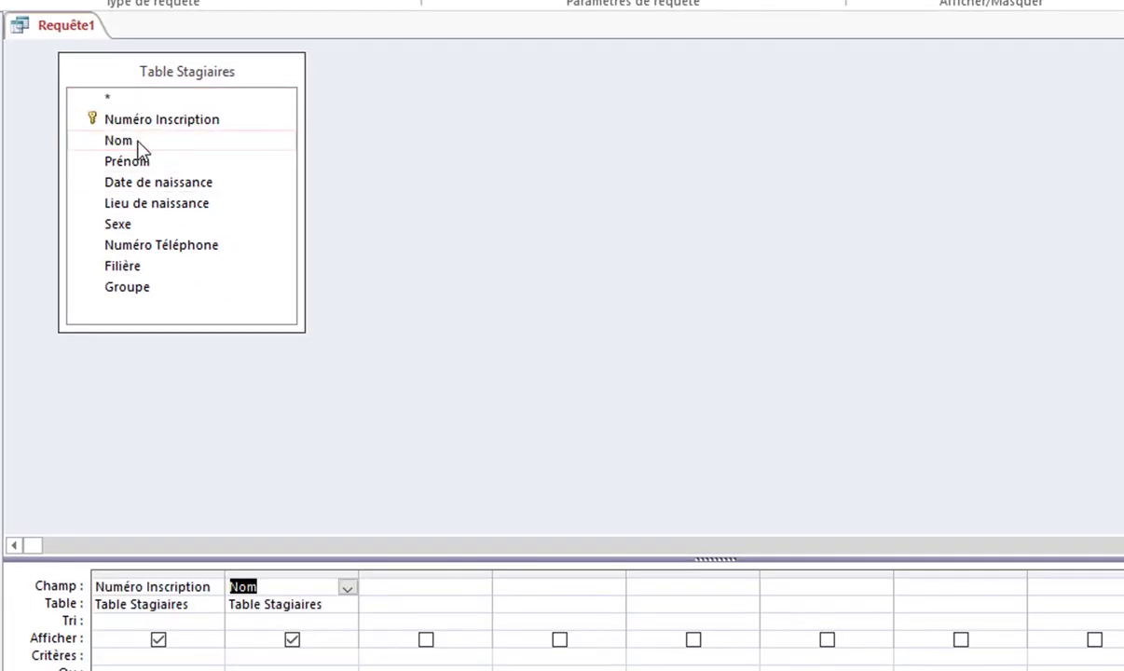
double_click(138, 163)
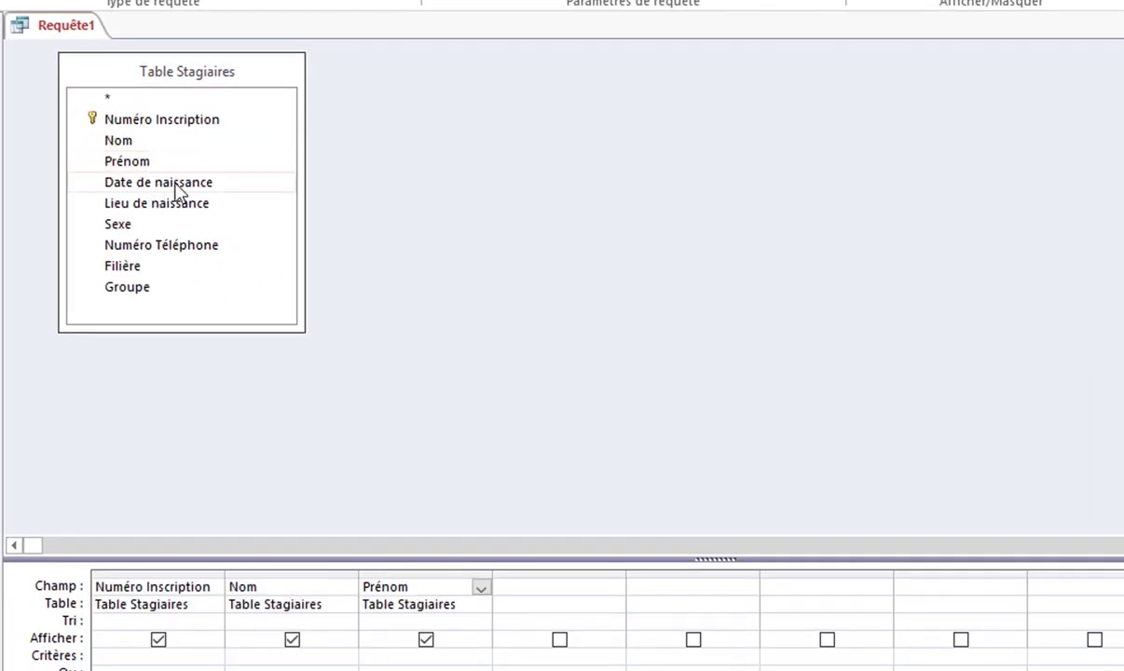
double_click(175, 183)
double_click(140, 268)
double_click(131, 287)
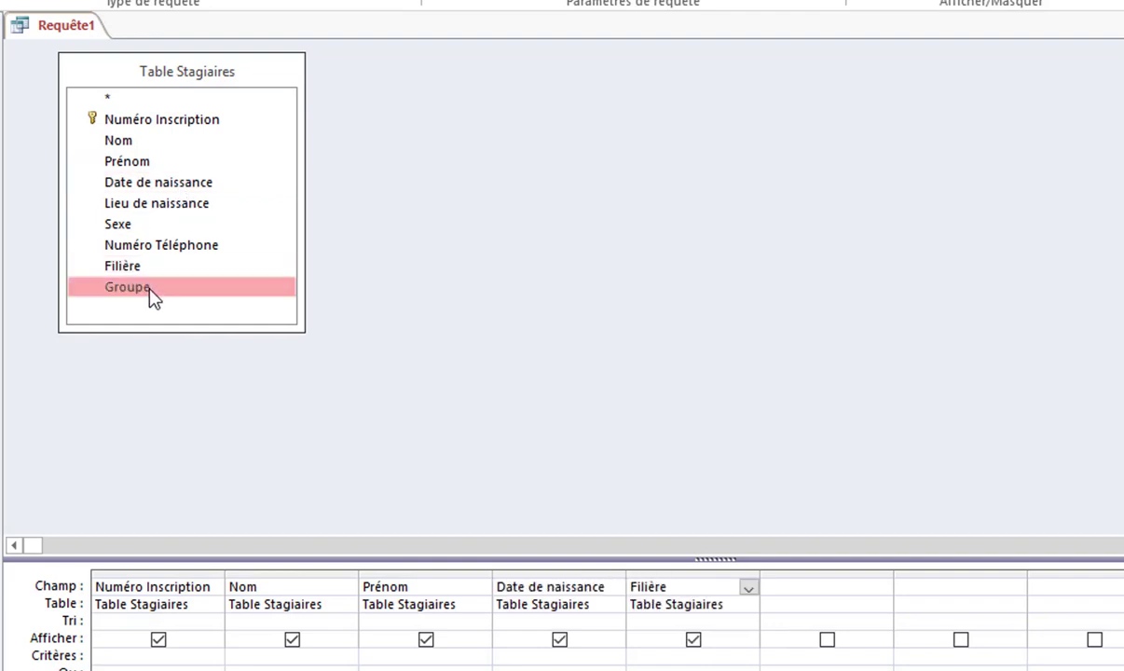
- Set the Date de naissance criterion to > 01/01/1998 and run the query
left_click(533, 657)
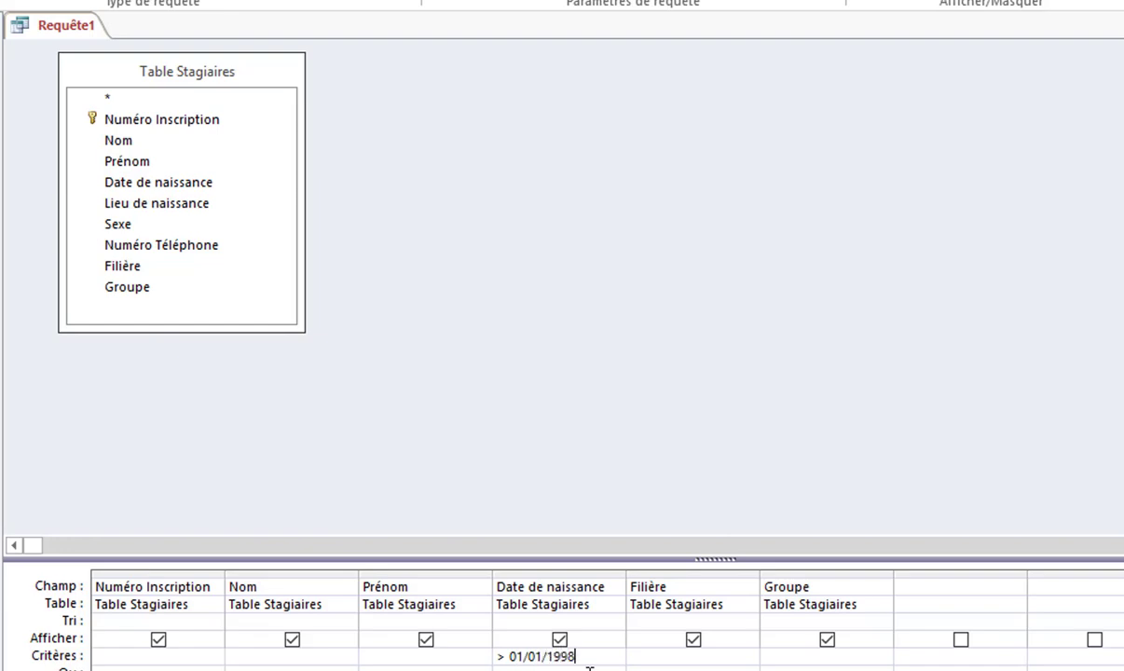
key("Return")
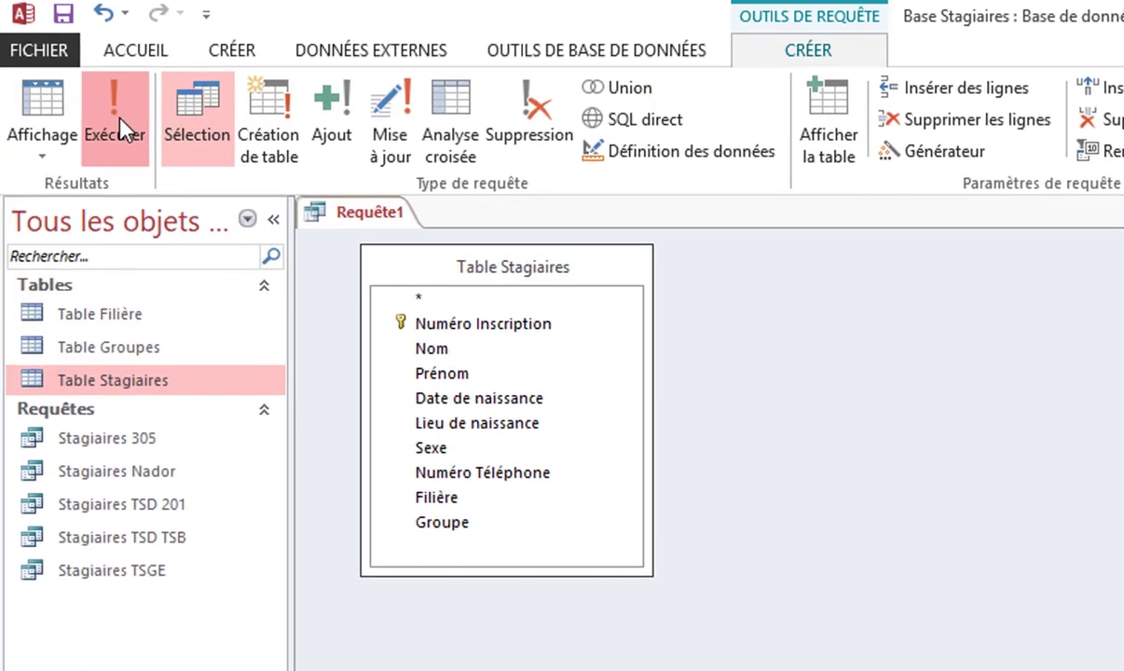
left_click(116, 121)
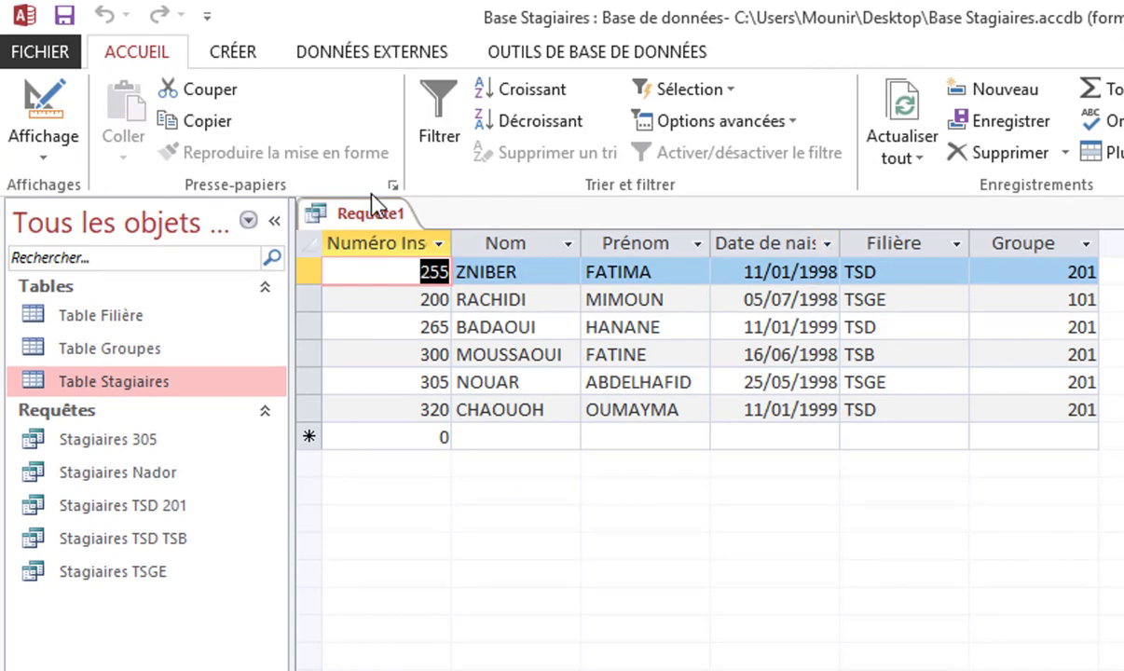
- Save the query as "Stagiaires Plus 1998" and close it
left_click(64, 15)
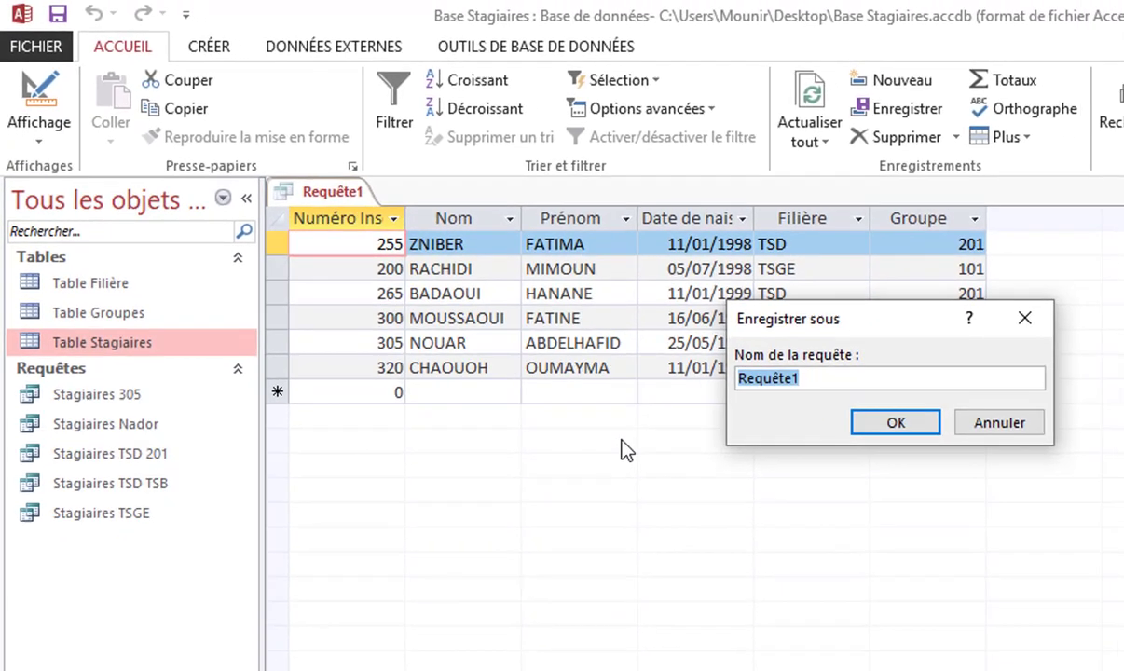
type("Stagiair")
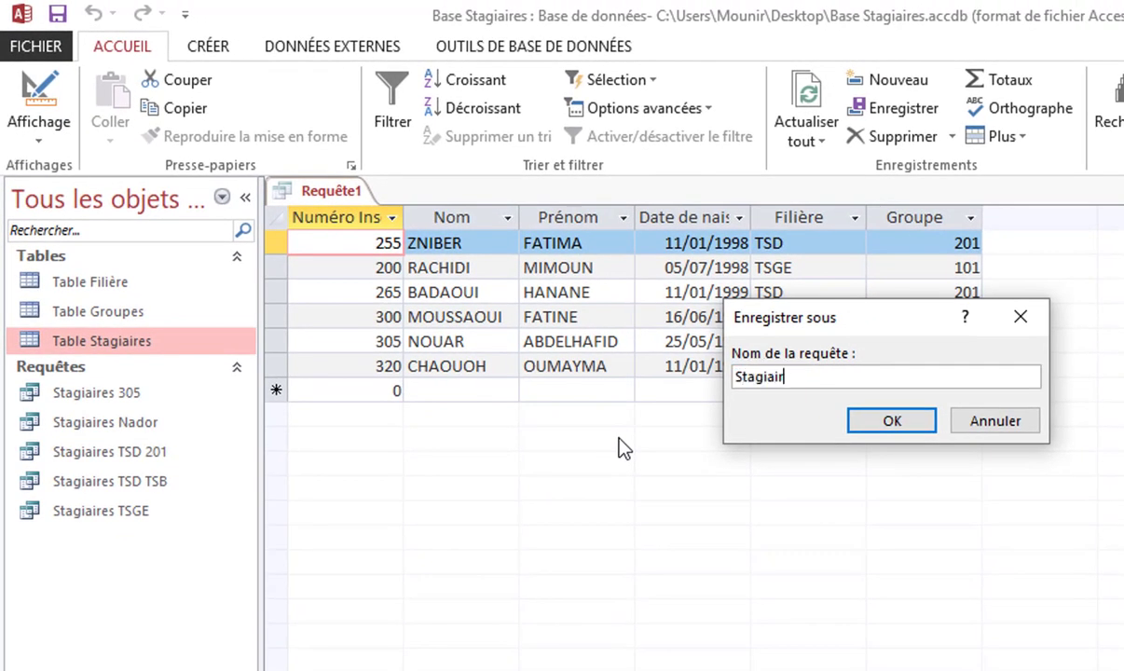
type("es Plus 1998")
left_click(884, 423)
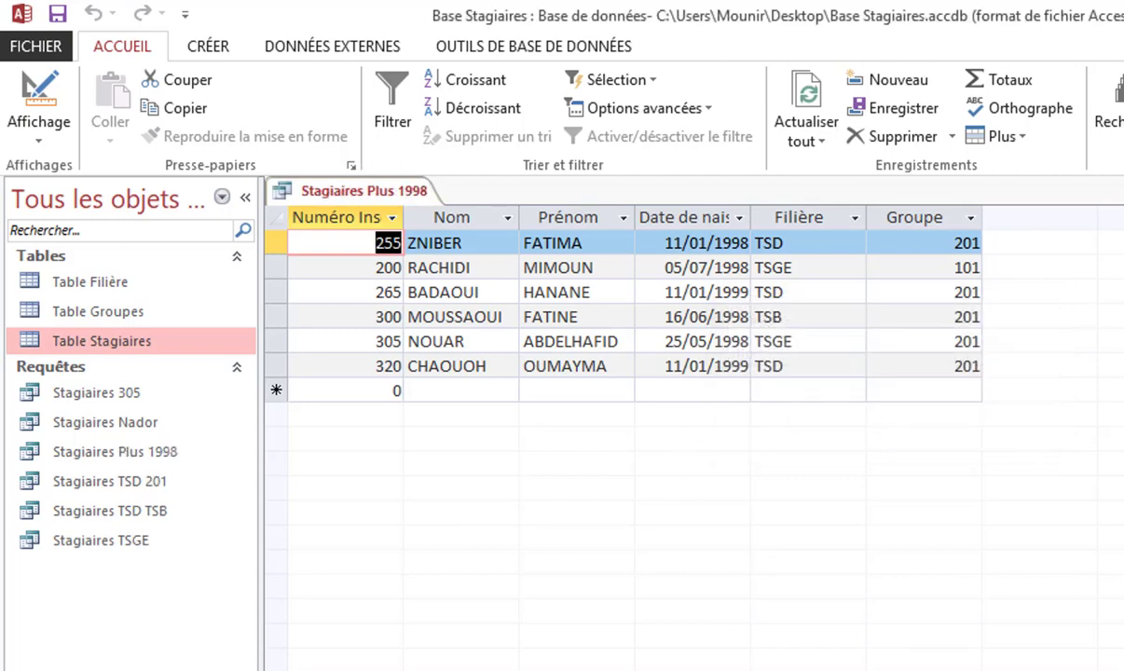
key("ctrl+w")
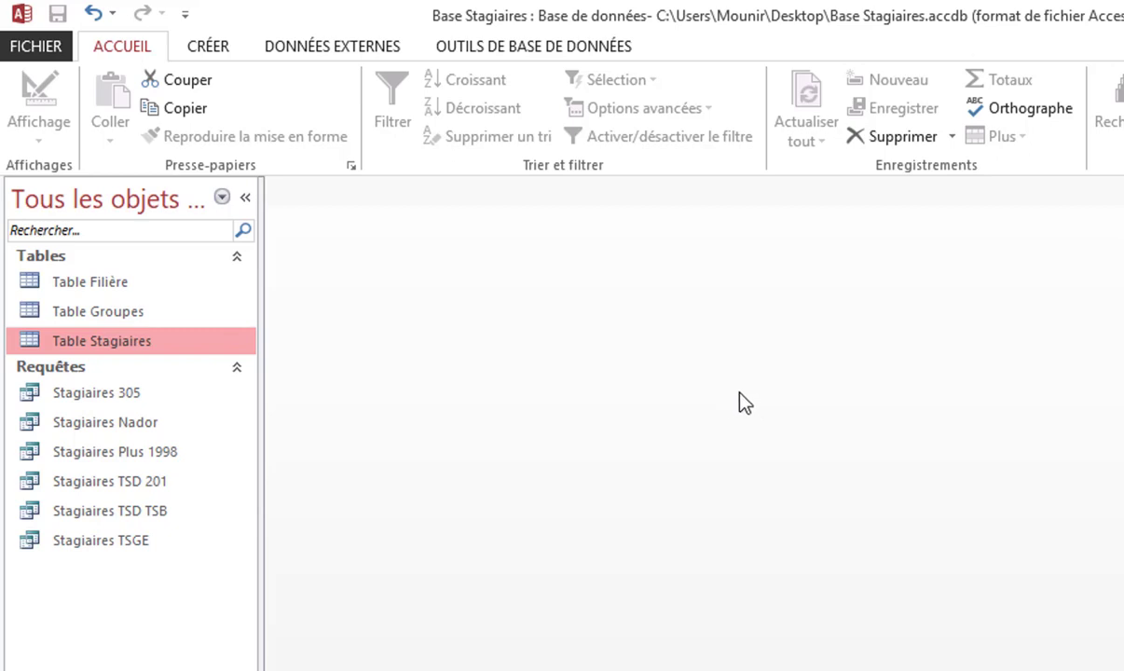
- Create another query in design view using only Table Stagiaires
left_click(208, 46)
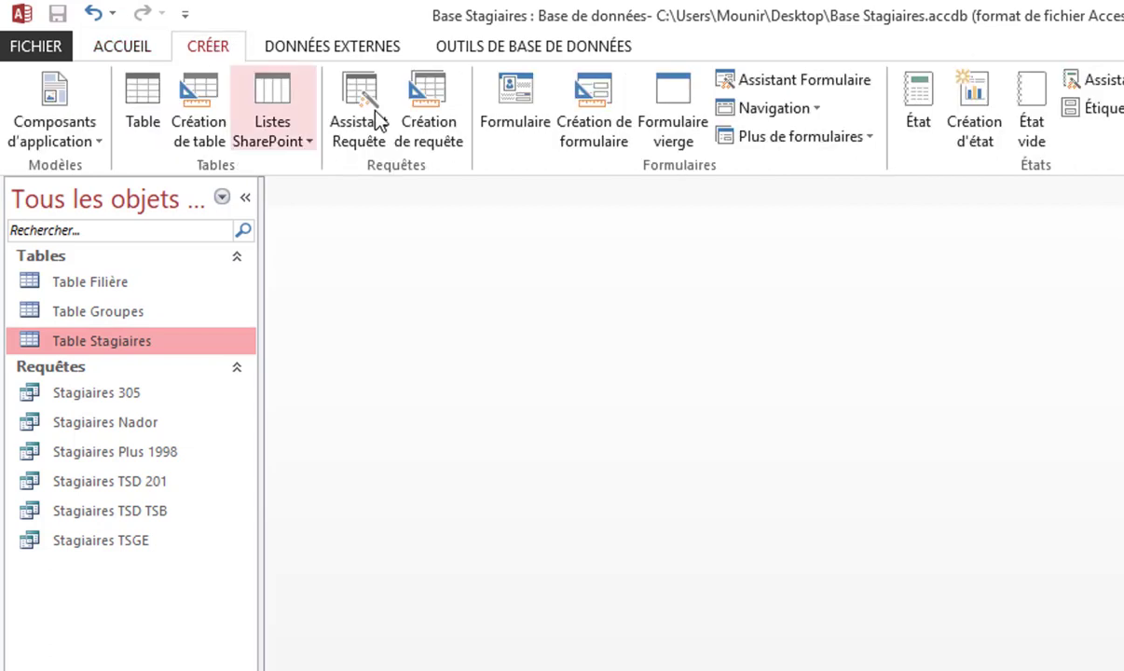
left_click(430, 125)
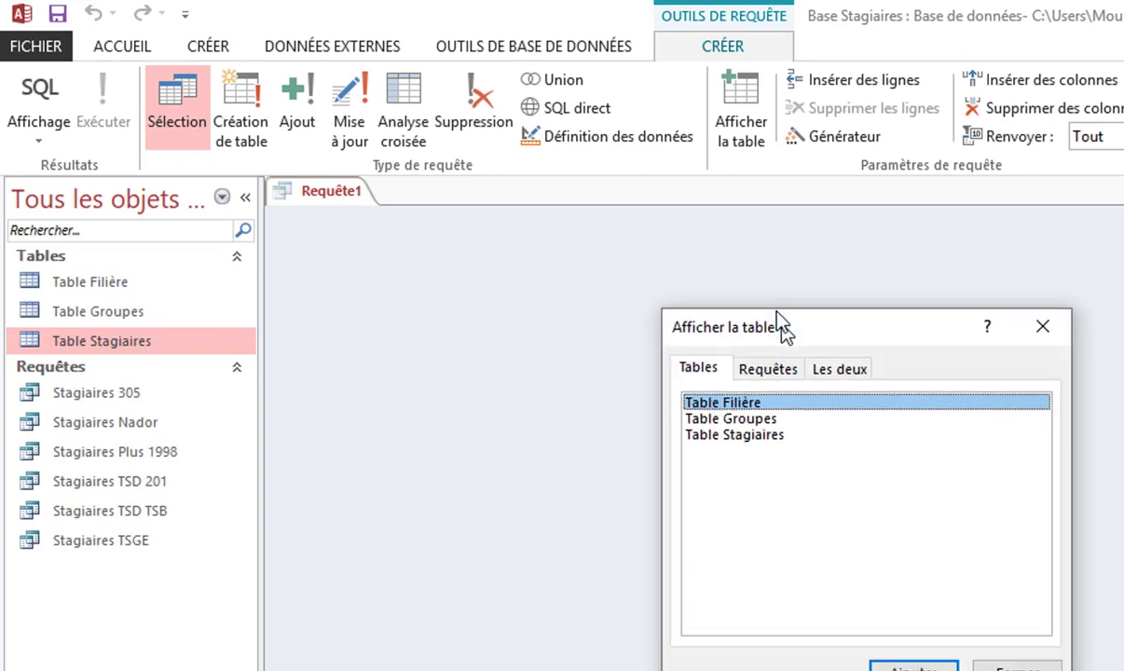
left_click(753, 387)
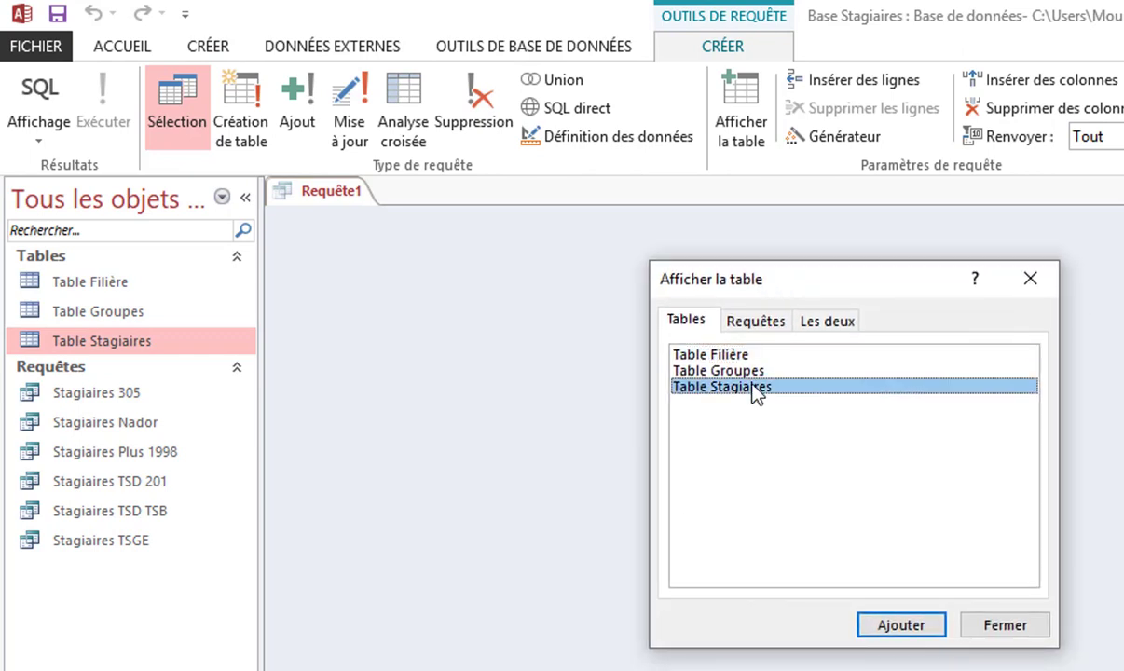
left_click(885, 623)
left_click(1001, 625)
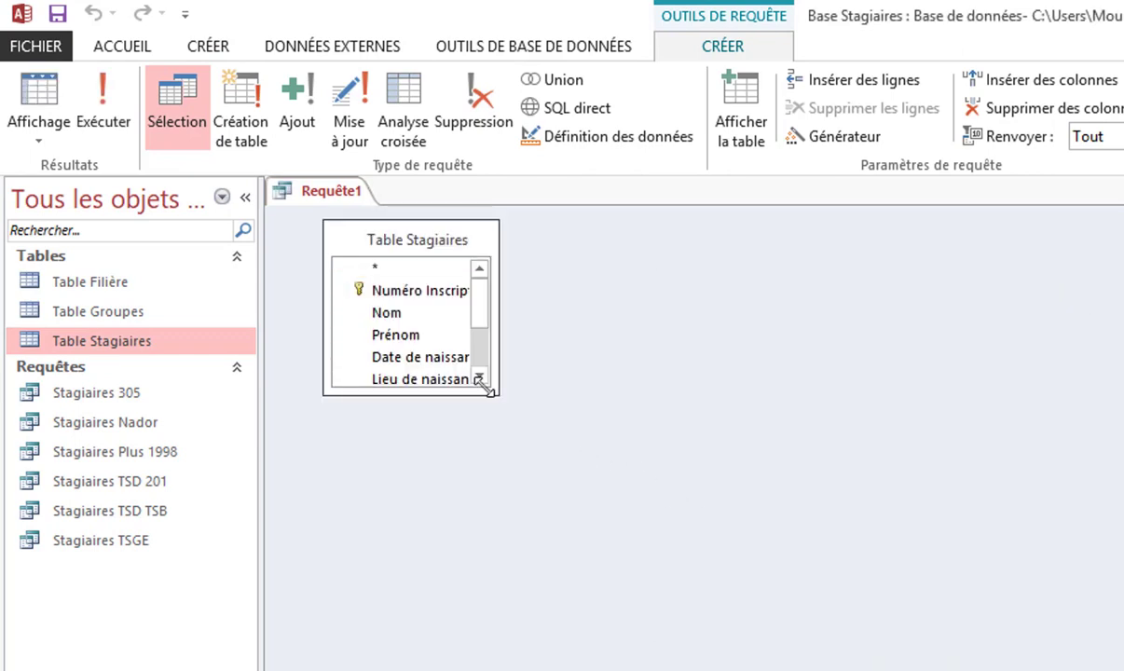
- Enlarge the Table Stagiaires field list and add Numéro Inscription, Nom, Prénom, Date de naissance, Filière and Groupe to the query grid
left_click_drag(494, 387, 561, 501)
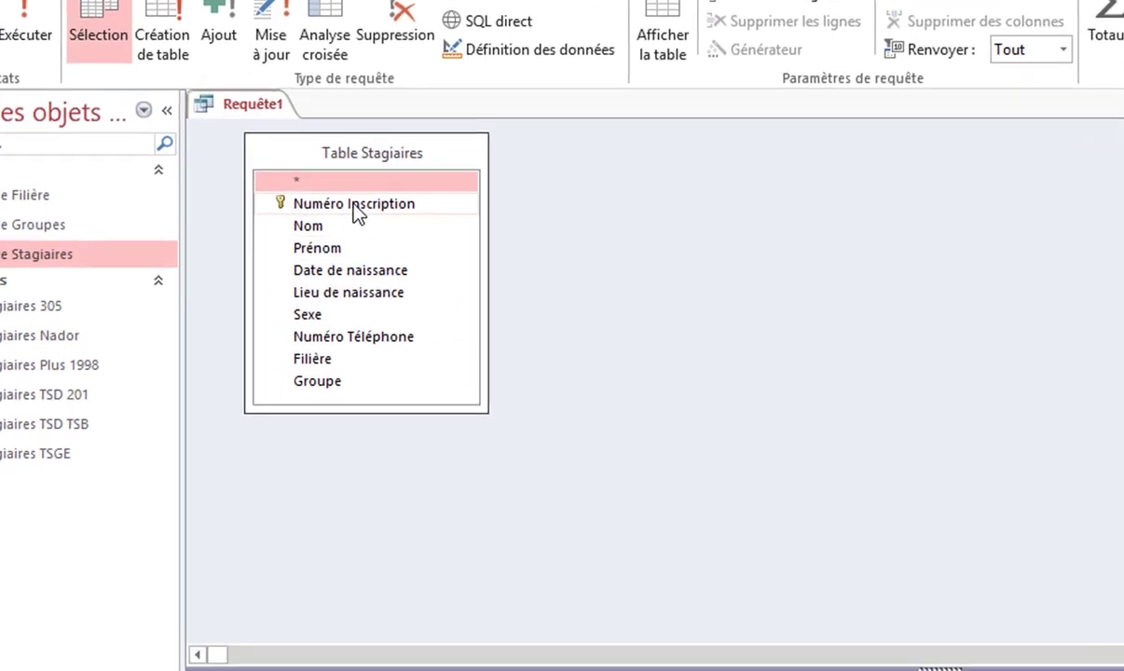
double_click(433, 290)
double_click(207, 87)
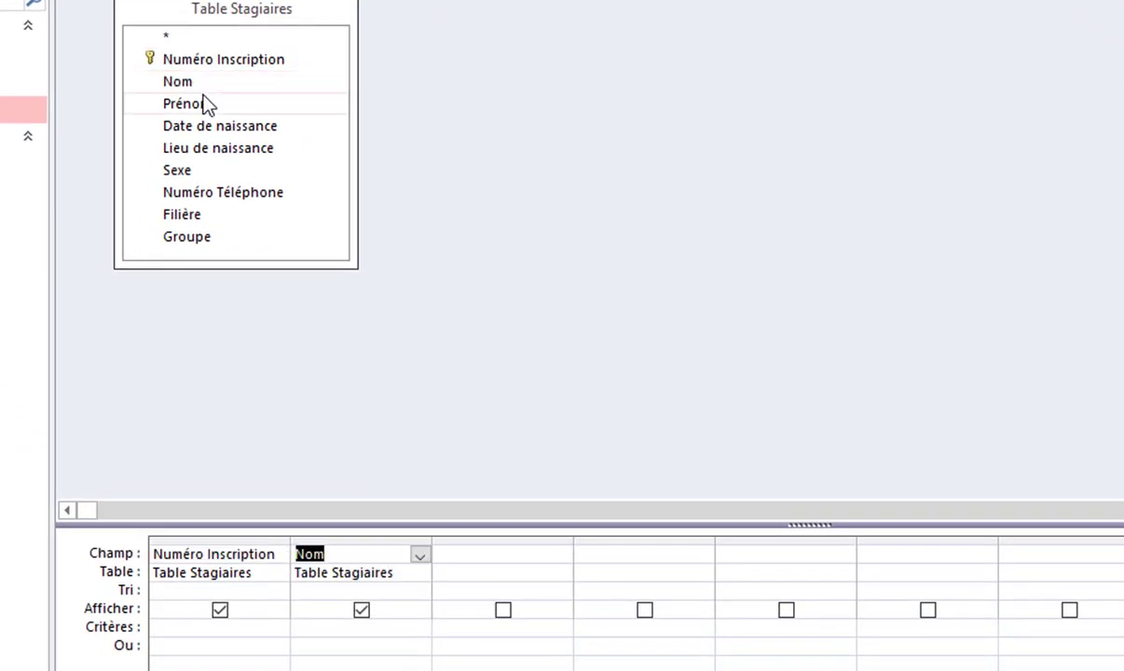
double_click(206, 106)
double_click(221, 129)
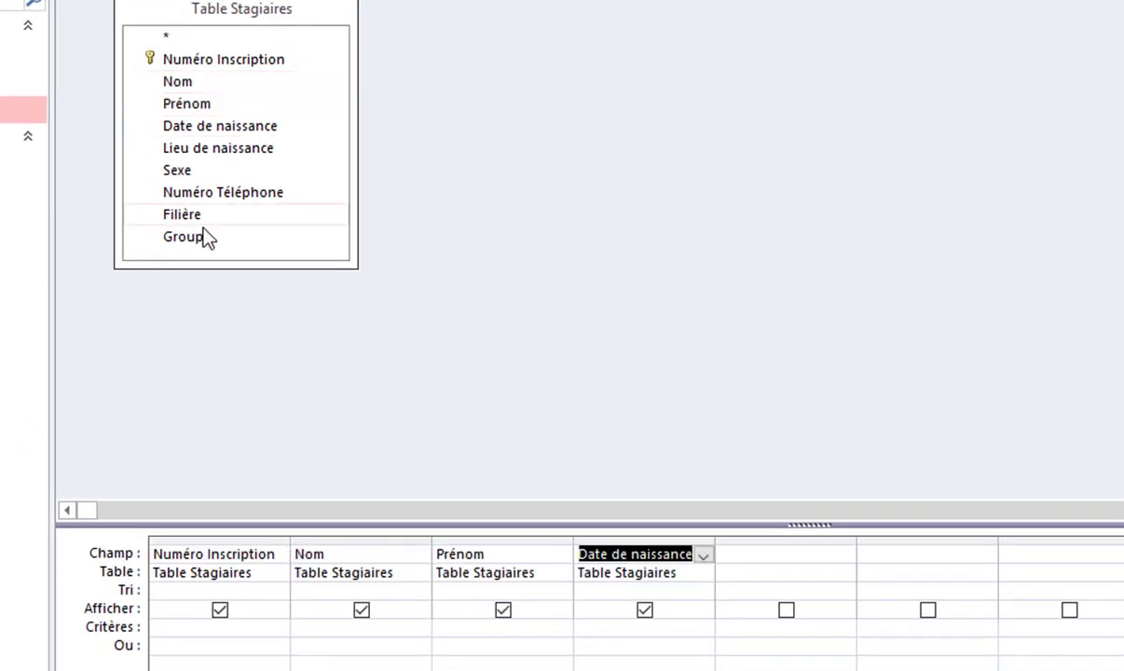
double_click(199, 216)
double_click(195, 238)
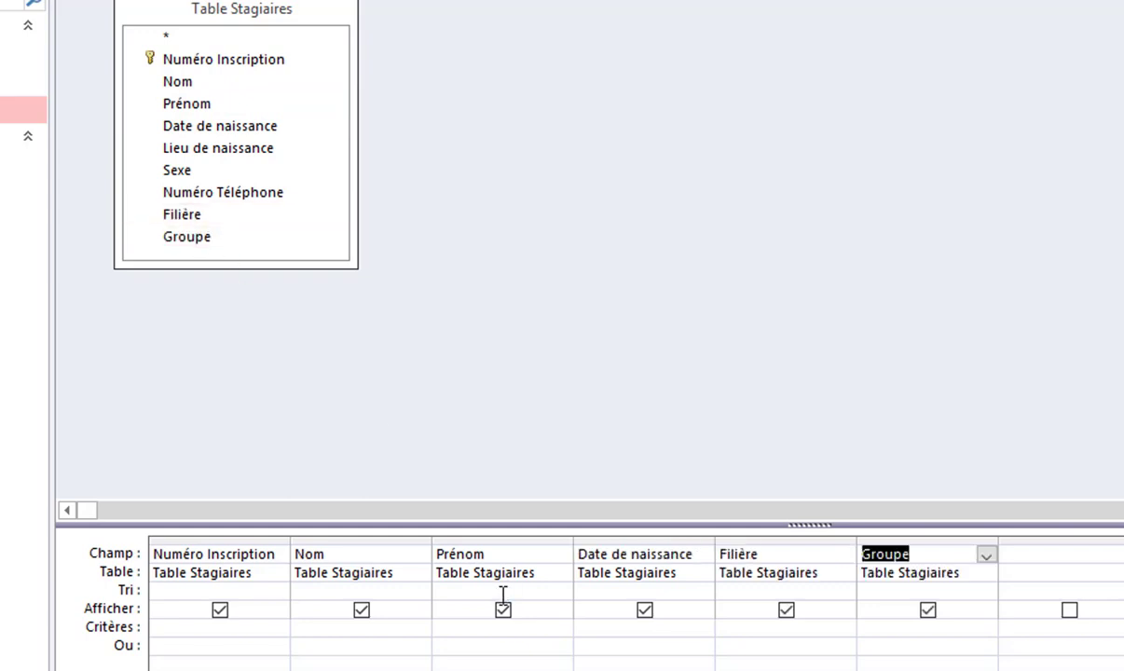
- Set the Date de naissance criterion to Entre 01/01/1999 et 31/12/2000, widening its column, and run the query
left_click(603, 631)
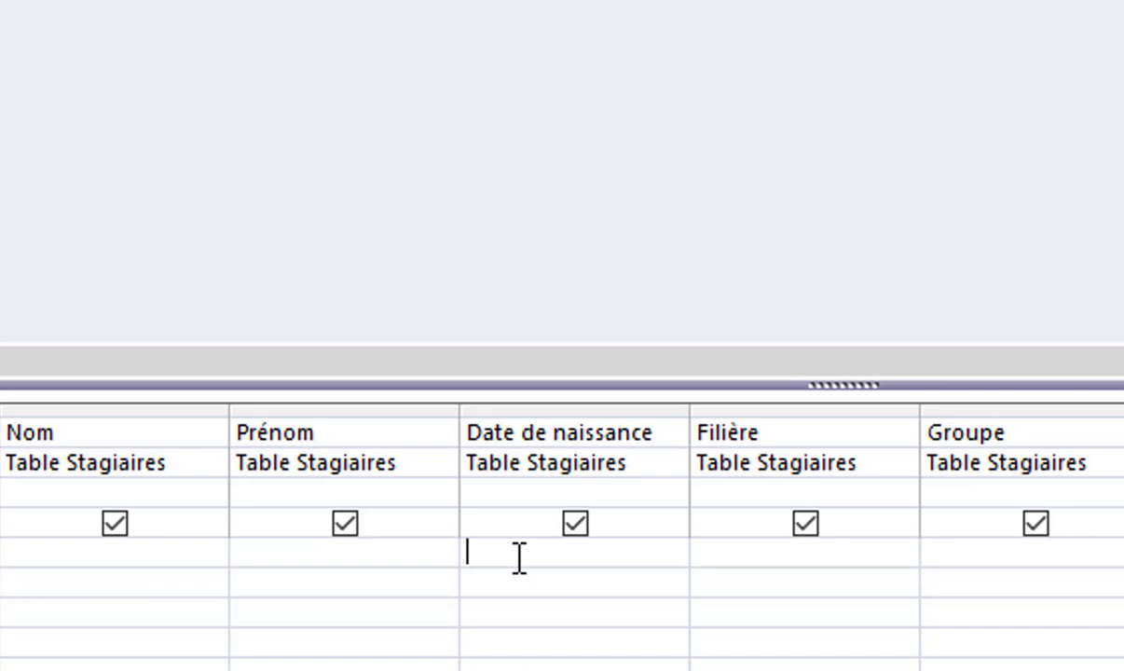
type("Entré")
type(" 01/01/")
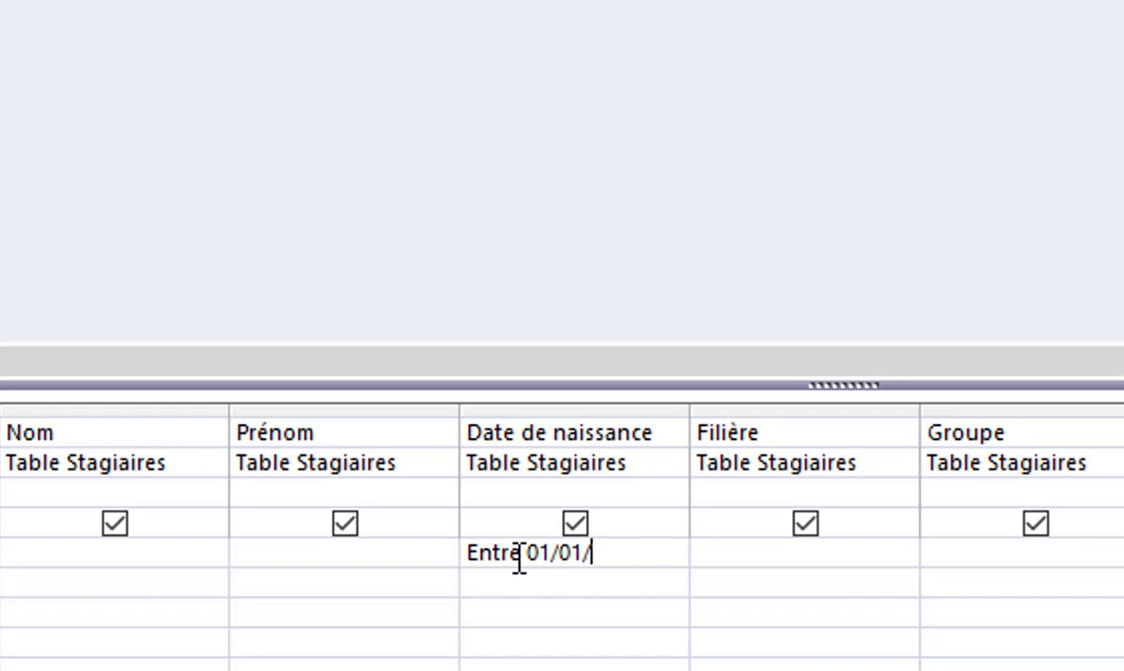
type("1999")
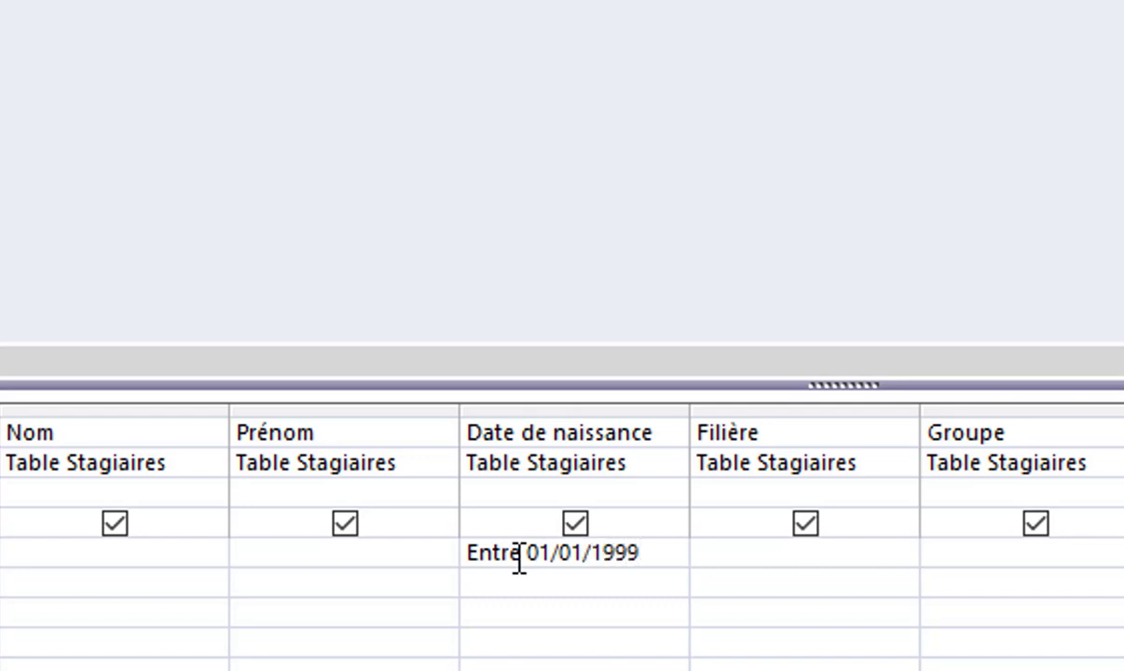
type(" et")
left_click_drag(690, 417, 862, 422)
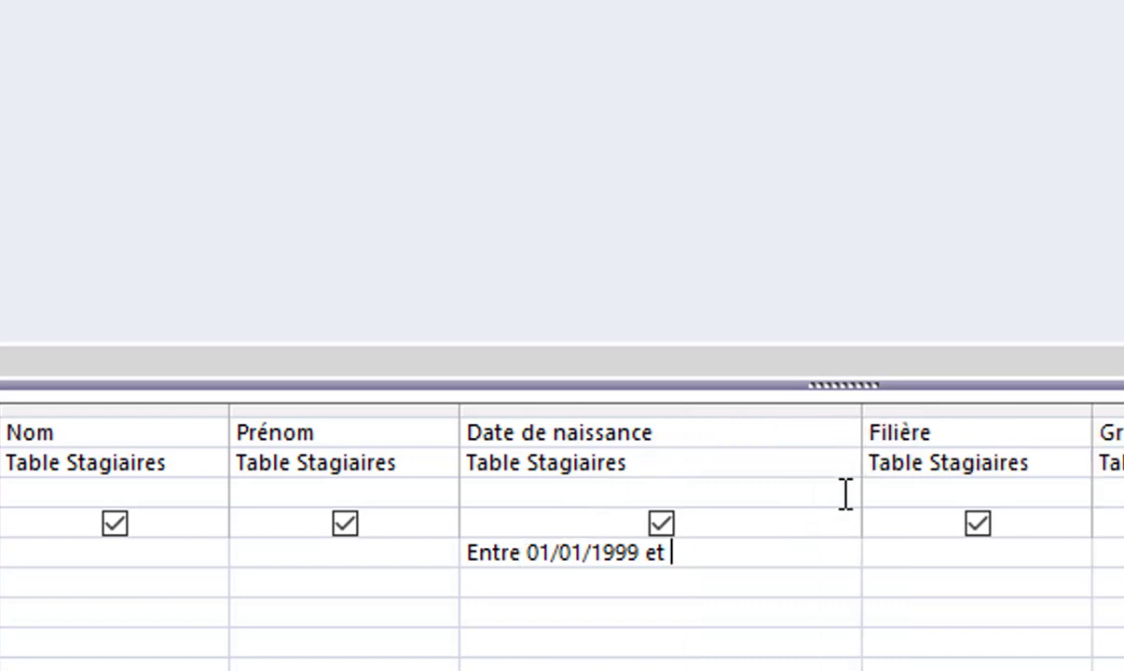
type("31*")
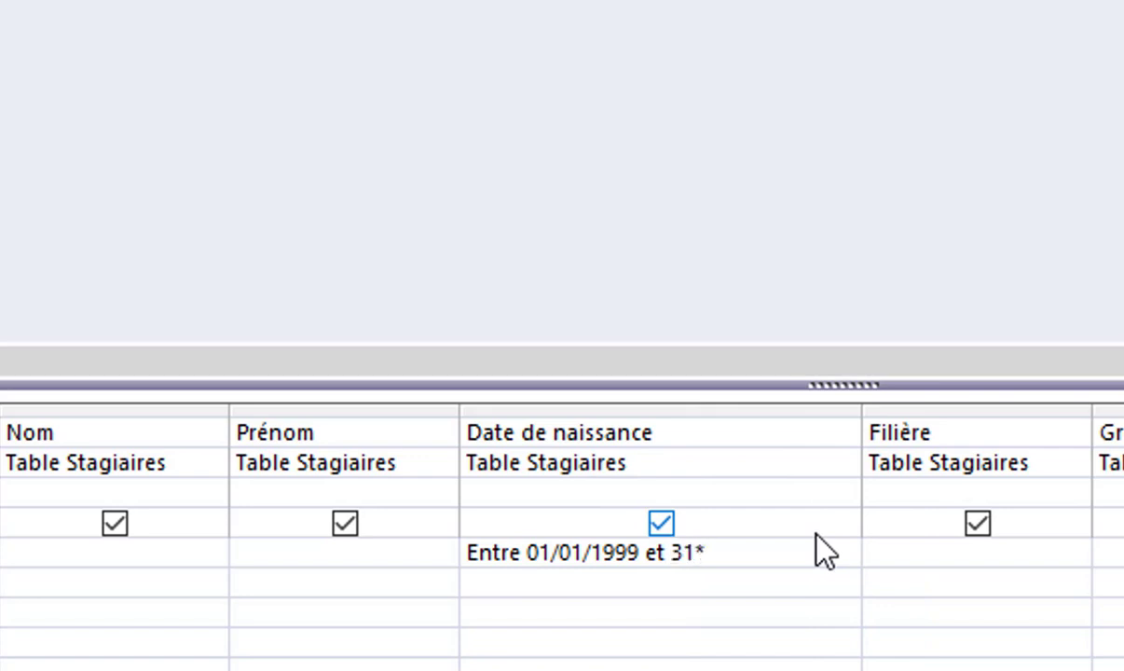
key("BackSpace")
type("/12/2000")
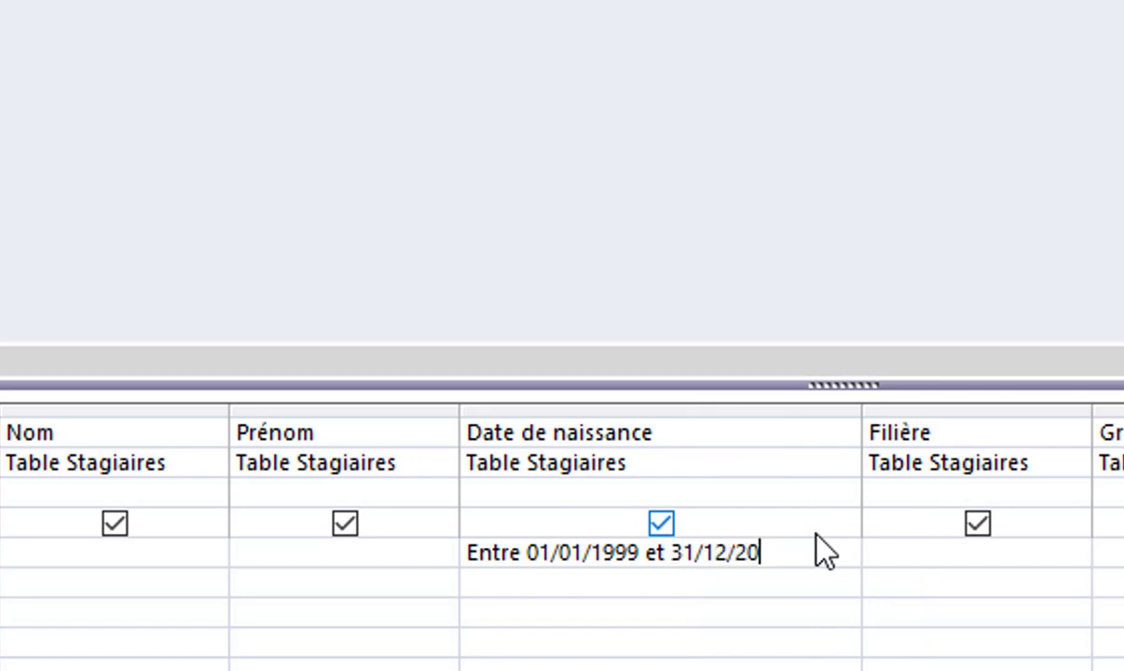
left_click(882, 354)
left_click(731, 632)
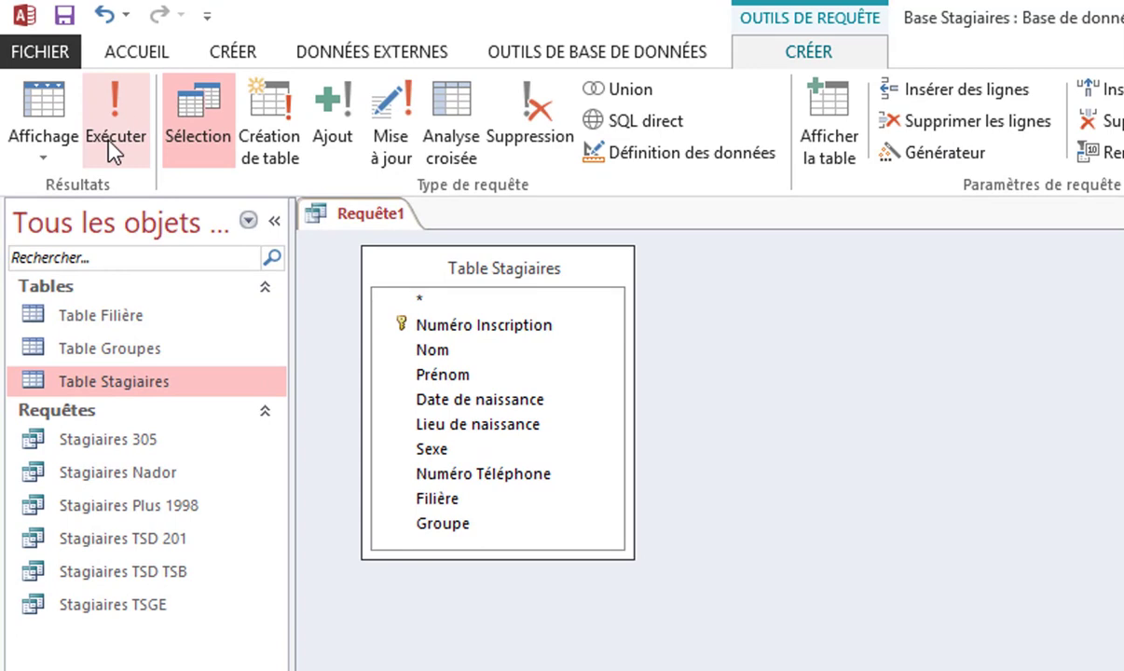
left_click(114, 140)
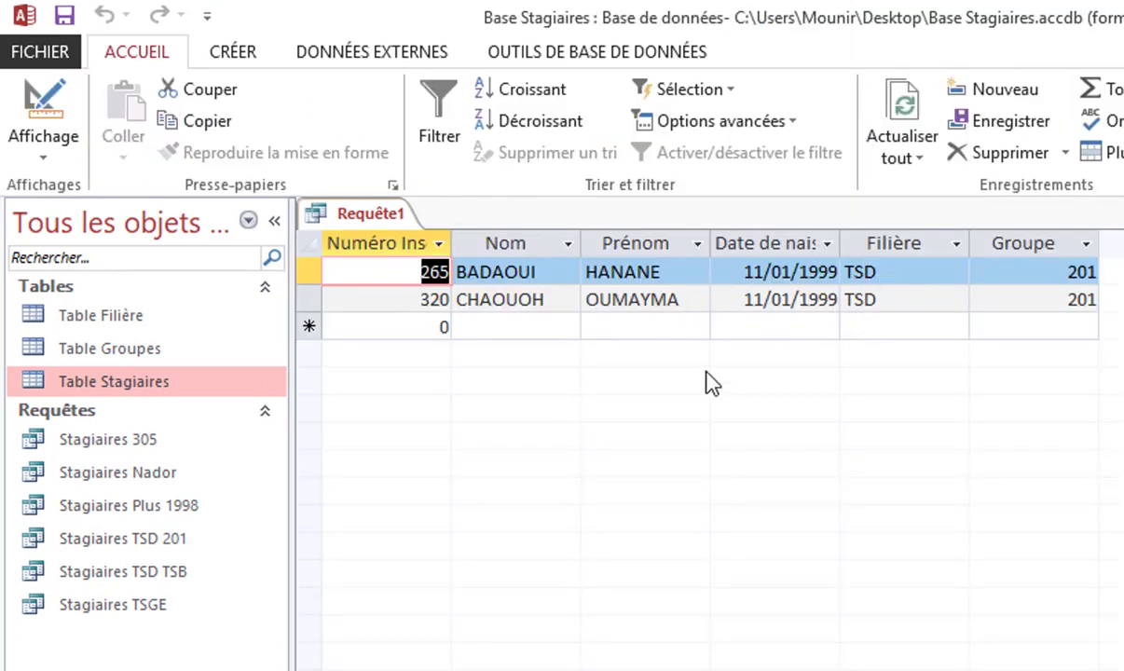
- Save the query as "Stagiaires Plus 1999" and close it
left_click(64, 15)
type("Stagiaires")
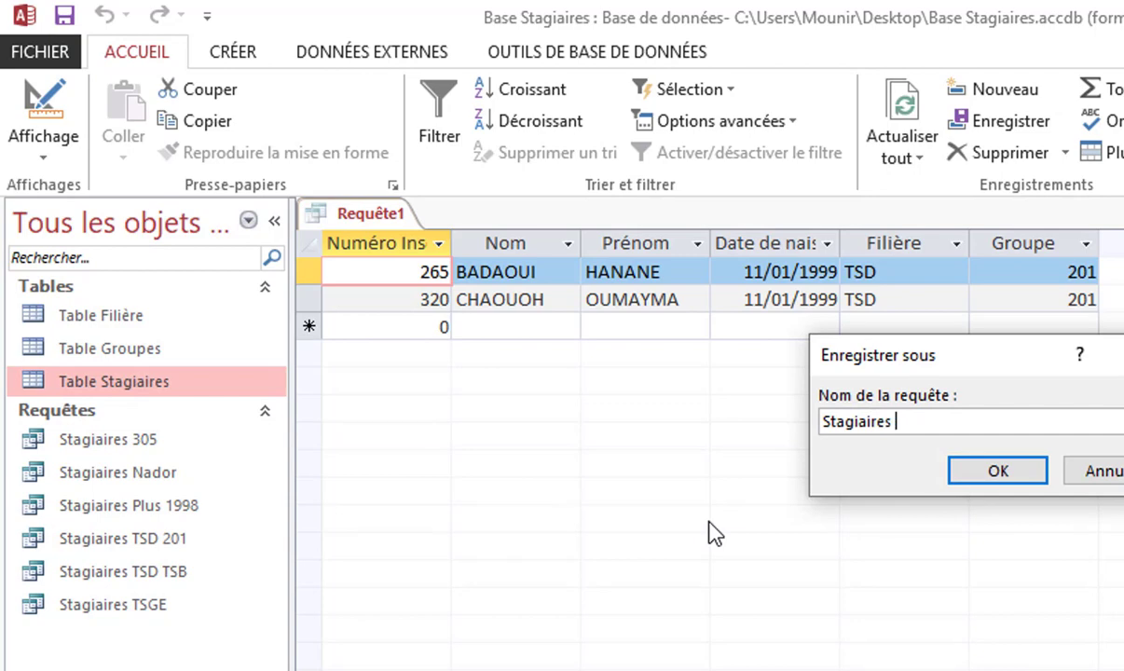
type(" Plus 1999")
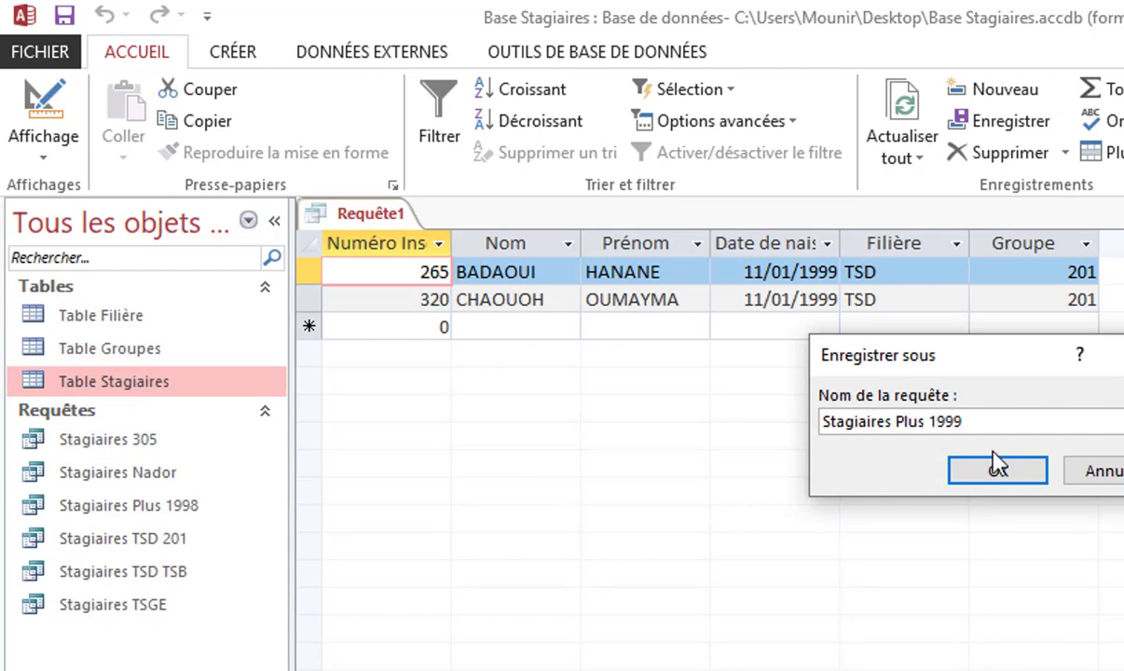
left_click(1017, 471)
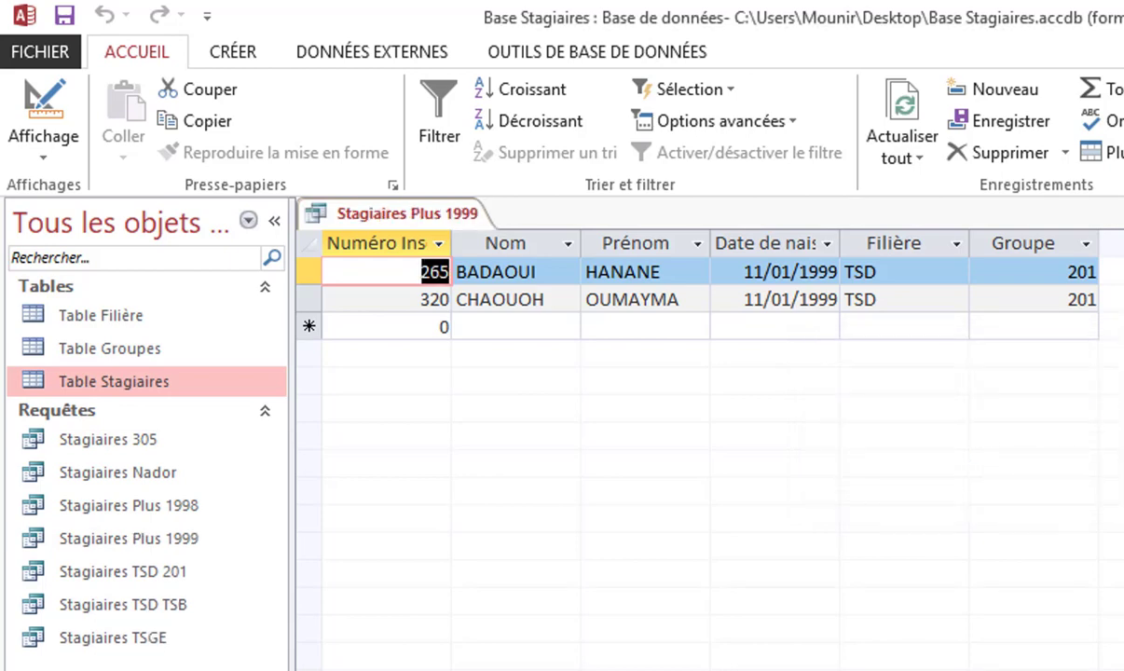
key("ctrl+w")
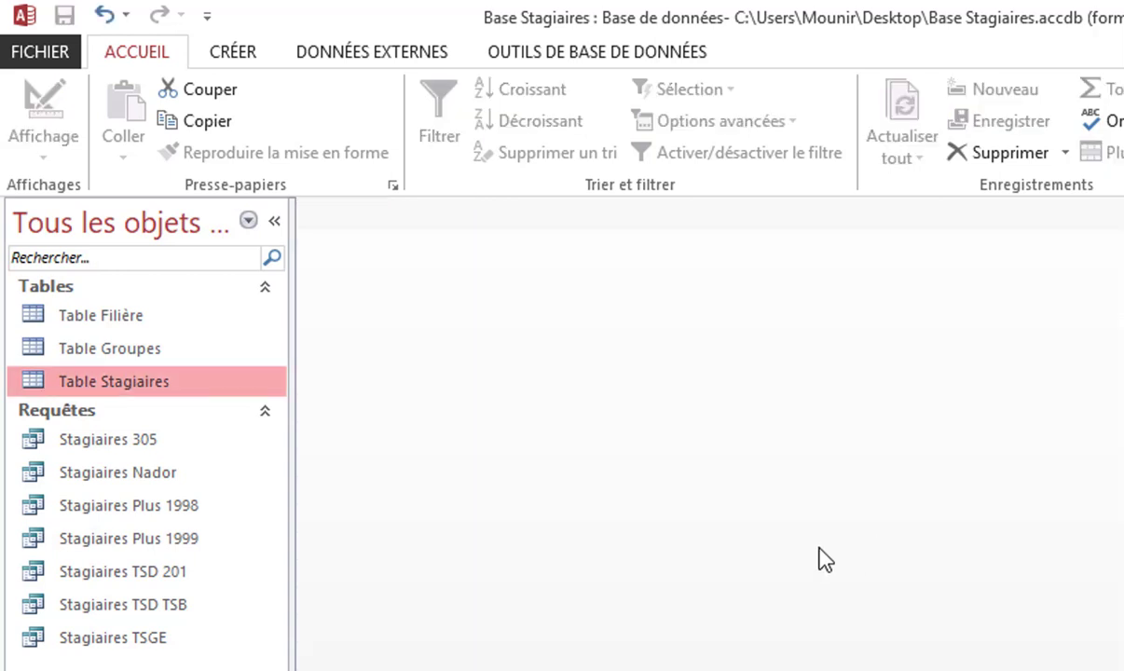